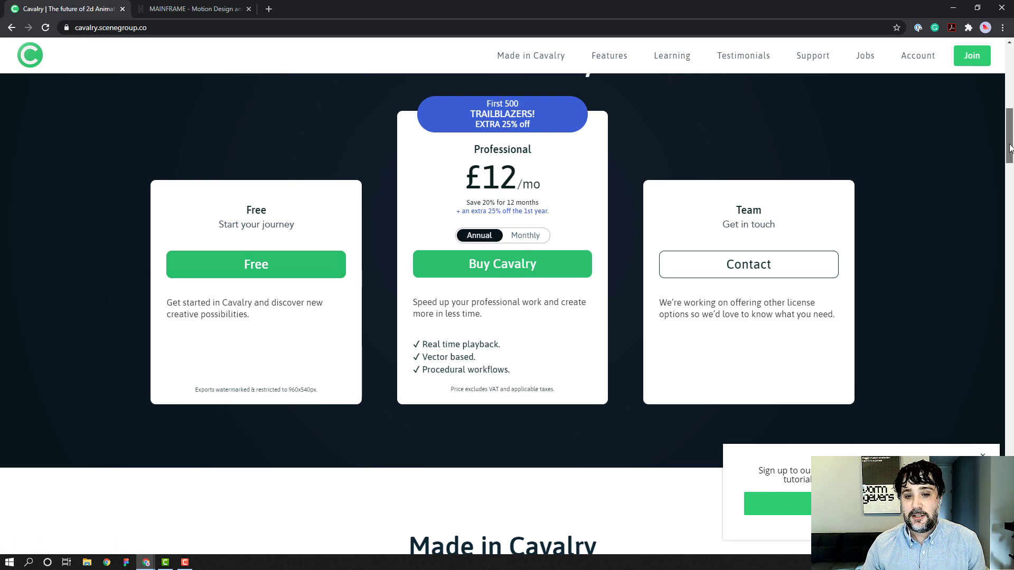
{"action": "left_click", "coordinate": [269, 9]}
{"action": "type", "text": "limited"}
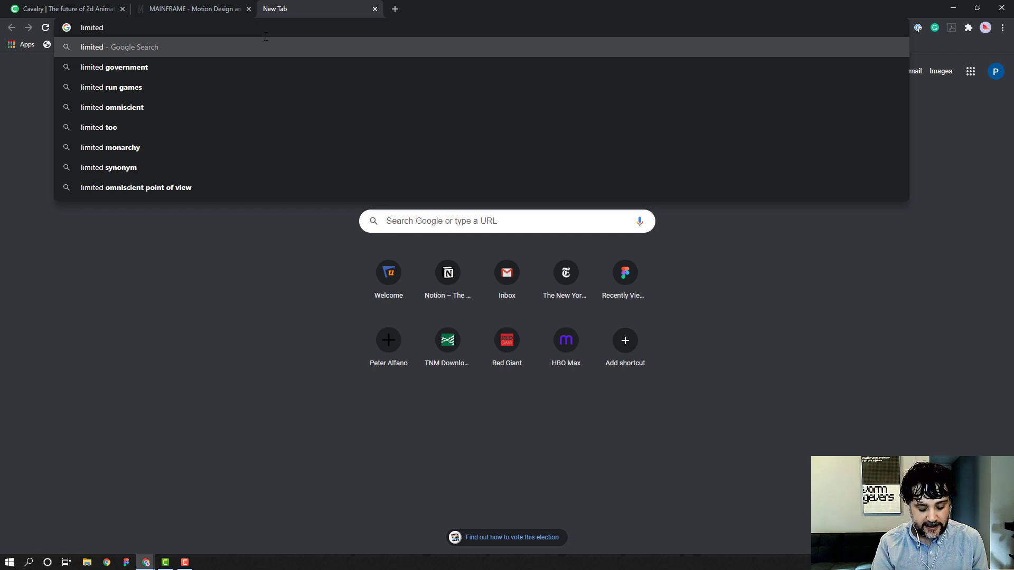
{"action": "key", "text": "BackSpace"}
{"action": "key", "text": "BackSpace"}
{"action": "key", "text": "BackSpace"}
{"action": "key", "text": "BackSpace"}
{"action": "key", "text": "BackSpace"}
{"action": "key", "text": "BackSpace"}
{"action": "key", "text": "BackSpace"}
{"action": "key", "text": "BackSpace"}
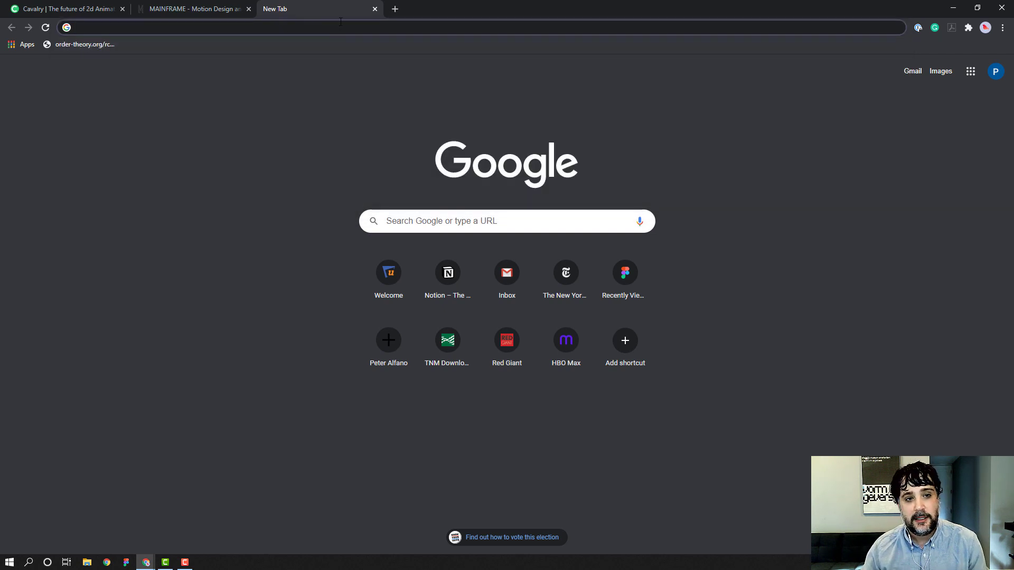
{"action": "left_click", "coordinate": [375, 10]}
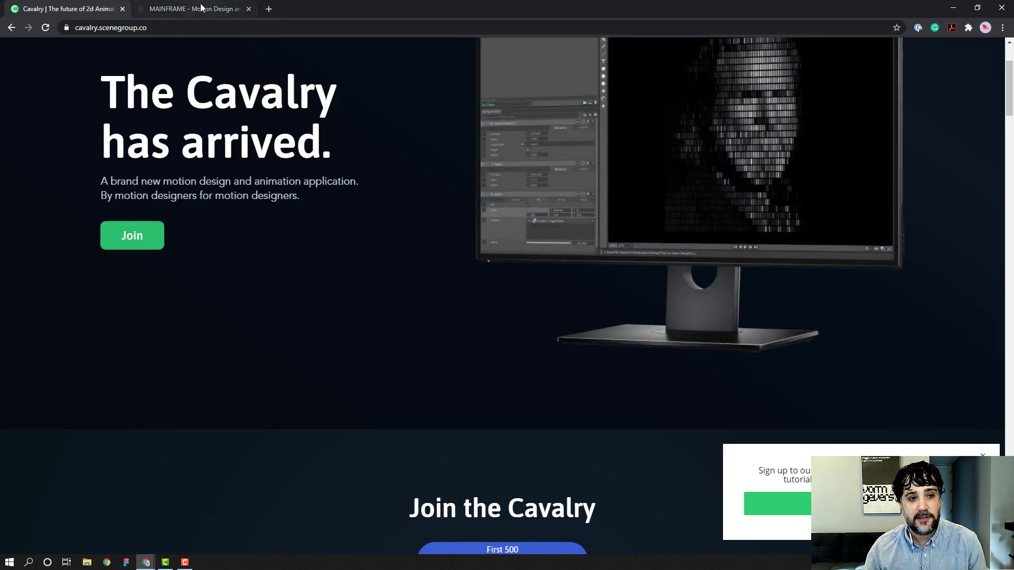
Look through the Cavalry website's example gallery, feature sections and pricing plans
{"action": "left_click_drag", "start_coordinate": [1009, 98], "coordinate": [1012, 216]}
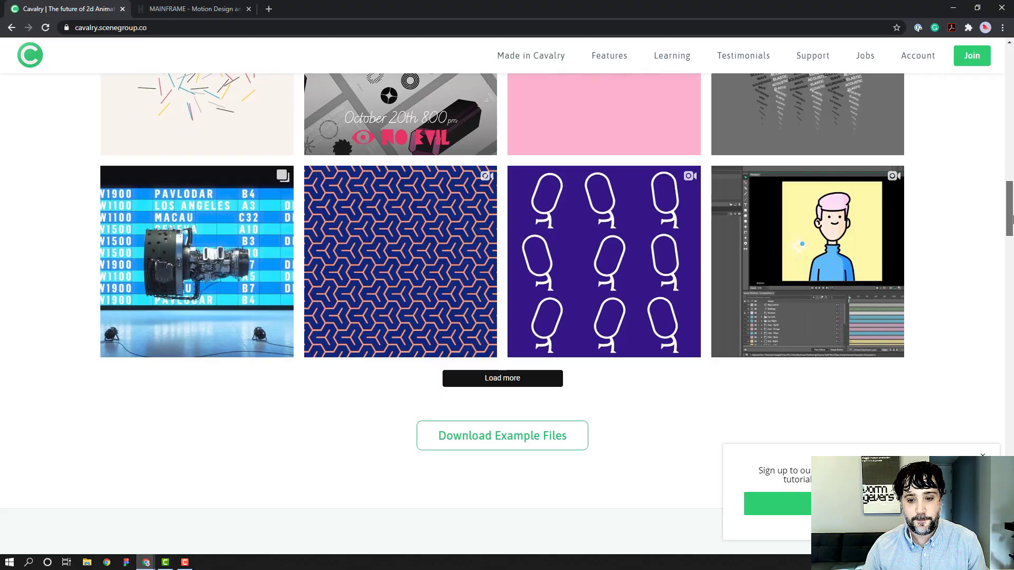
{"action": "scroll", "coordinate": [1003, 310], "scroll_direction": "down", "scroll_amount": 15}
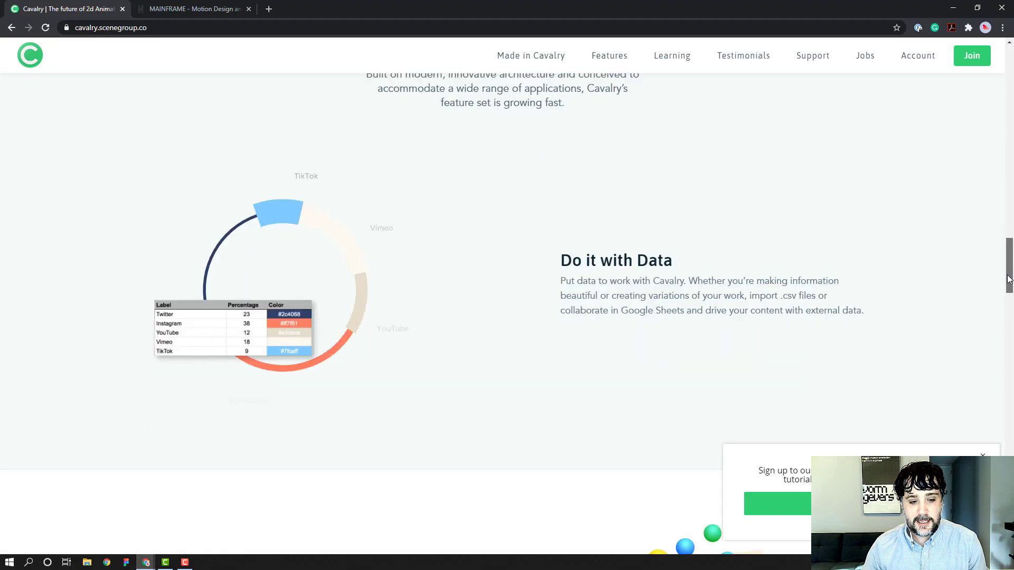
{"action": "scroll", "coordinate": [1003, 310], "scroll_direction": "down", "scroll_amount": 4}
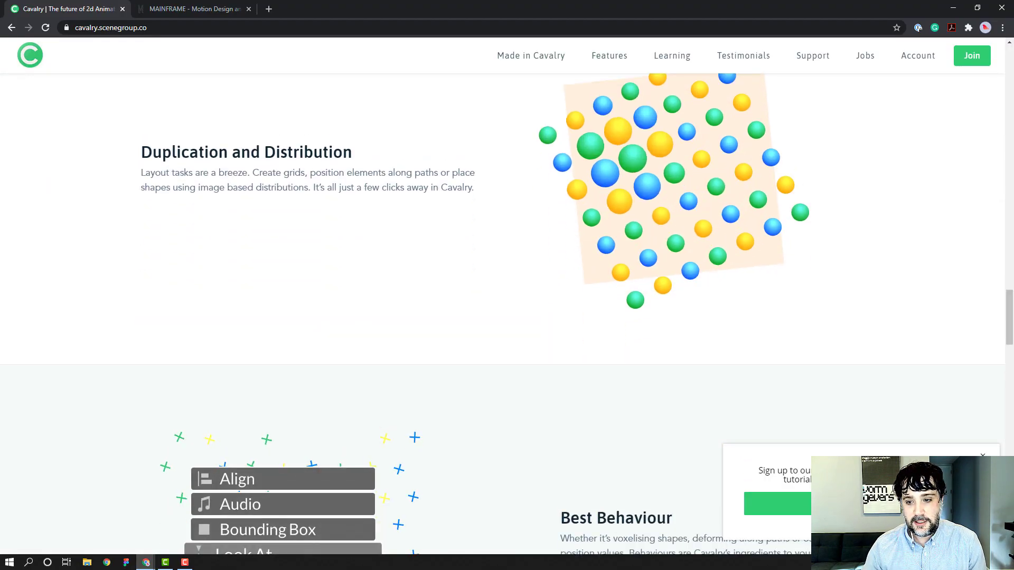
{"action": "left_click_drag", "start_coordinate": [1009, 304], "coordinate": [1009, 119]}
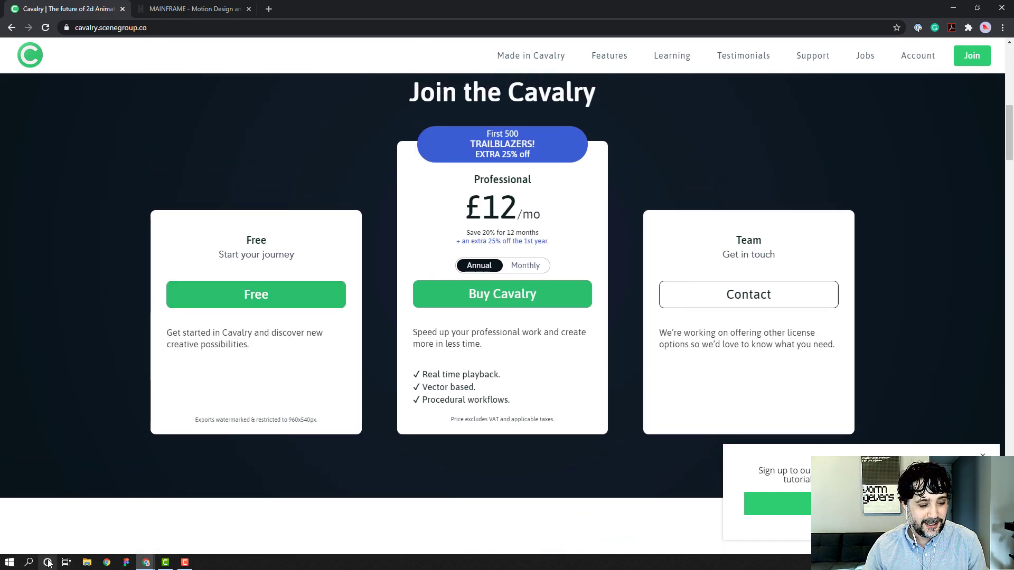
Search the computer for "cavalry" and launch the Cavalry desktop application
{"action": "left_click", "coordinate": [29, 563]}
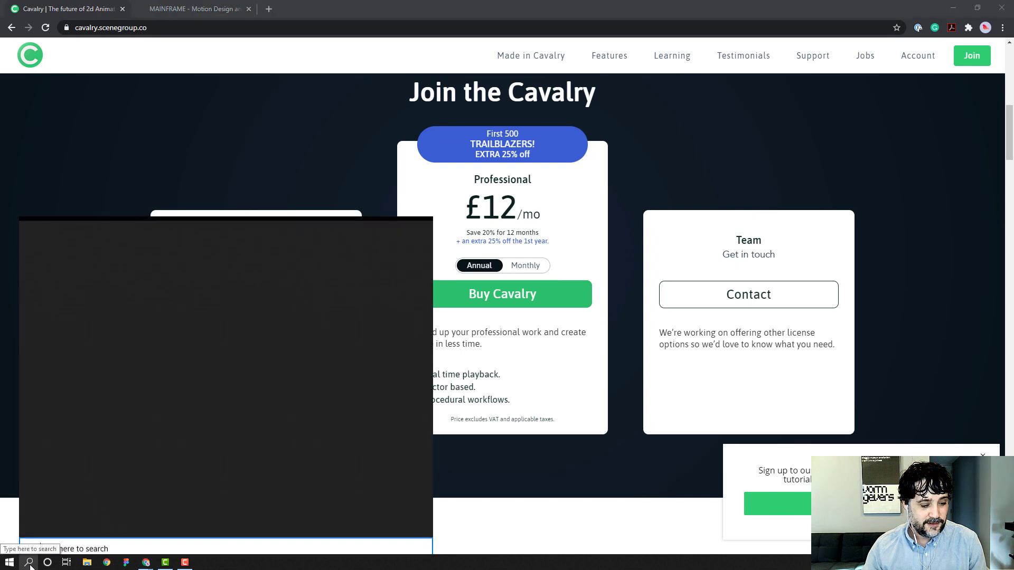
{"action": "type", "text": "cavalry"}
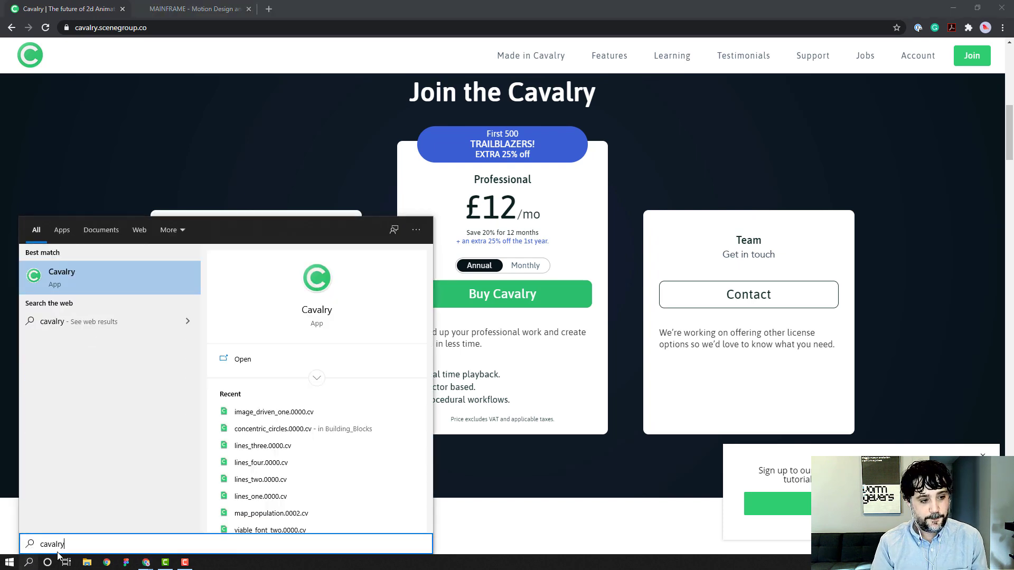
{"action": "key", "text": "Return"}
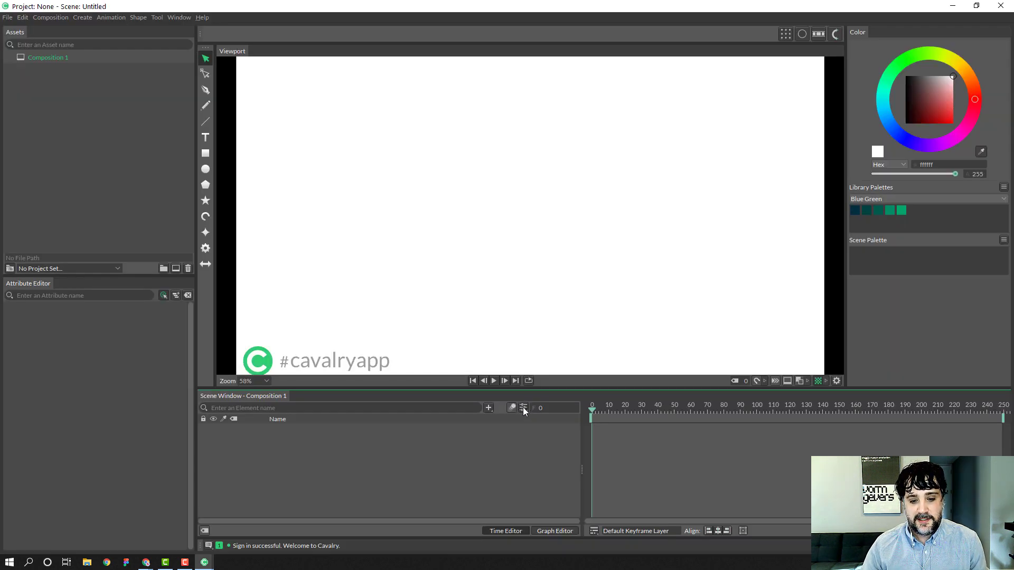
Set the composition's resolution width to 1080 and its frame rate to 24 FPS
{"action": "left_click", "coordinate": [523, 408]}
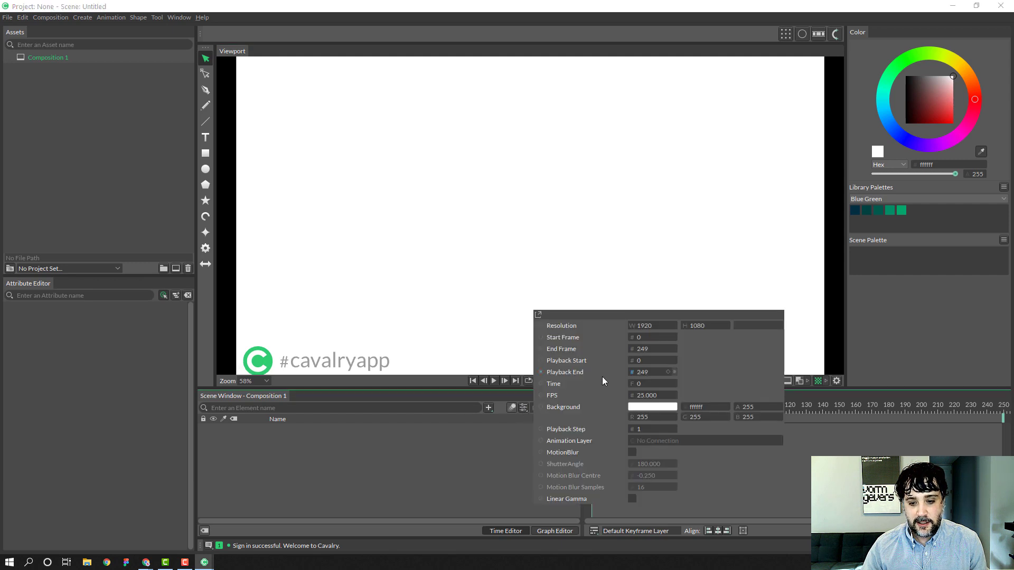
{"action": "left_click_drag", "start_coordinate": [646, 328], "coordinate": [648, 328]}
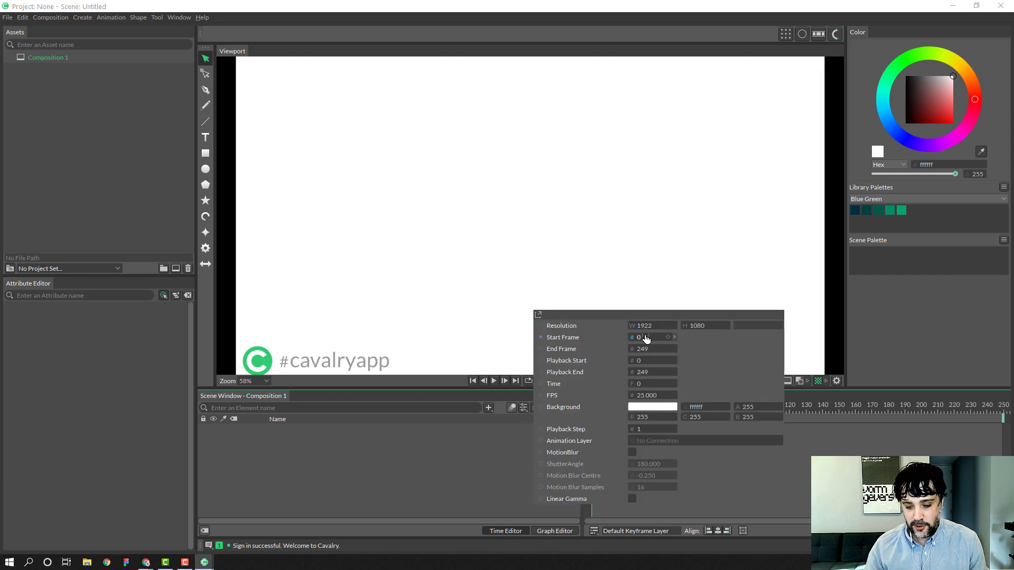
{"action": "double_click", "coordinate": [645, 326]}
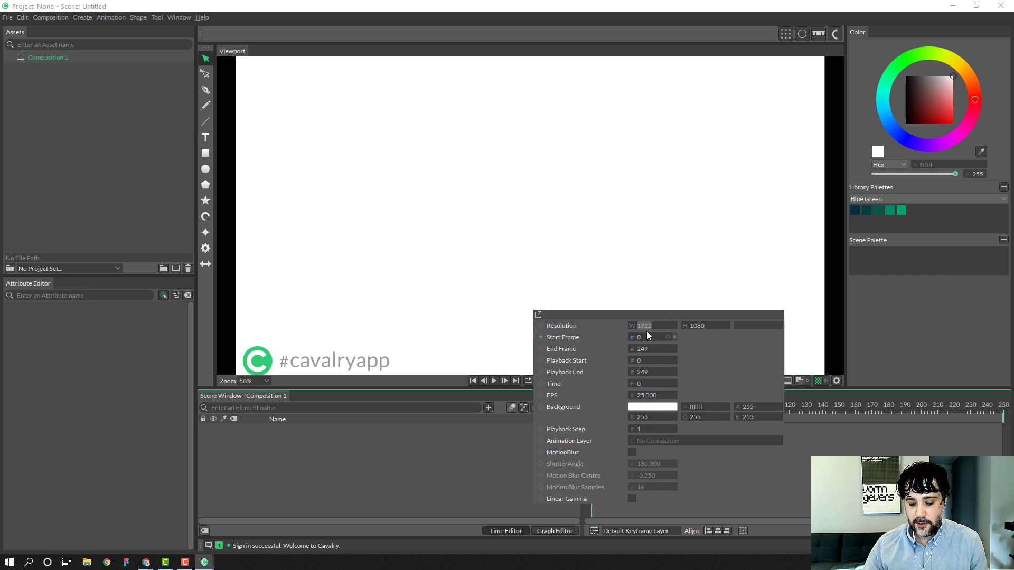
{"action": "type", "text": "1080"}
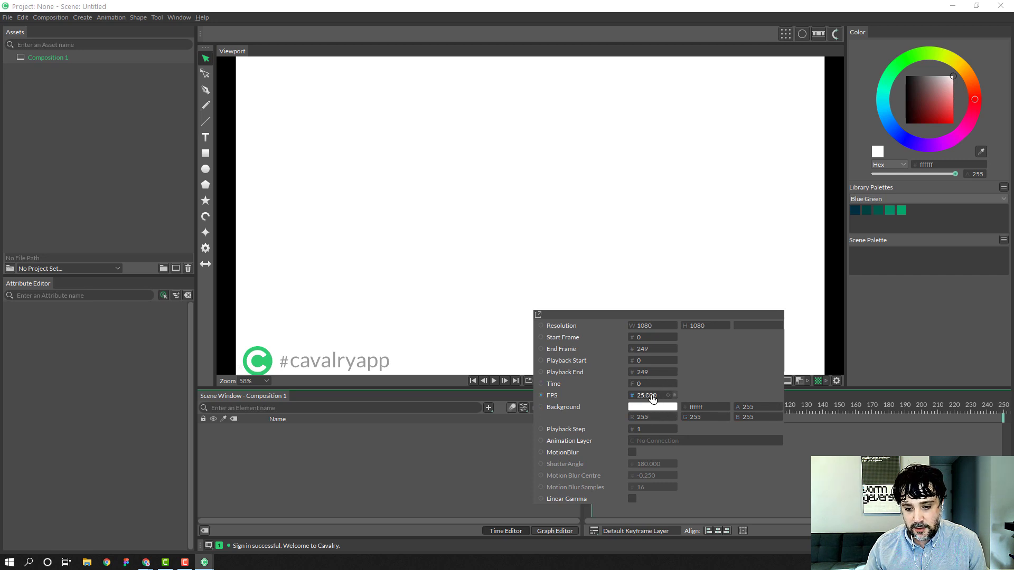
{"action": "left_click", "coordinate": [653, 397]}
{"action": "type", "text": "24"}
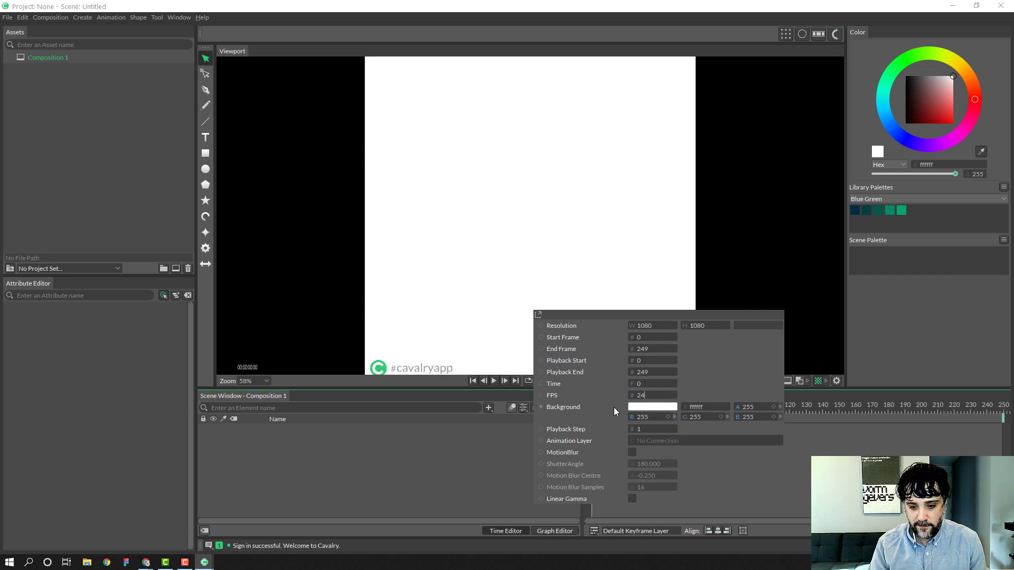
Change the composition's background colour to dark grey 222222 and close the composition settings
{"action": "left_click", "coordinate": [652, 407]}
{"action": "left_click", "coordinate": [643, 297]}
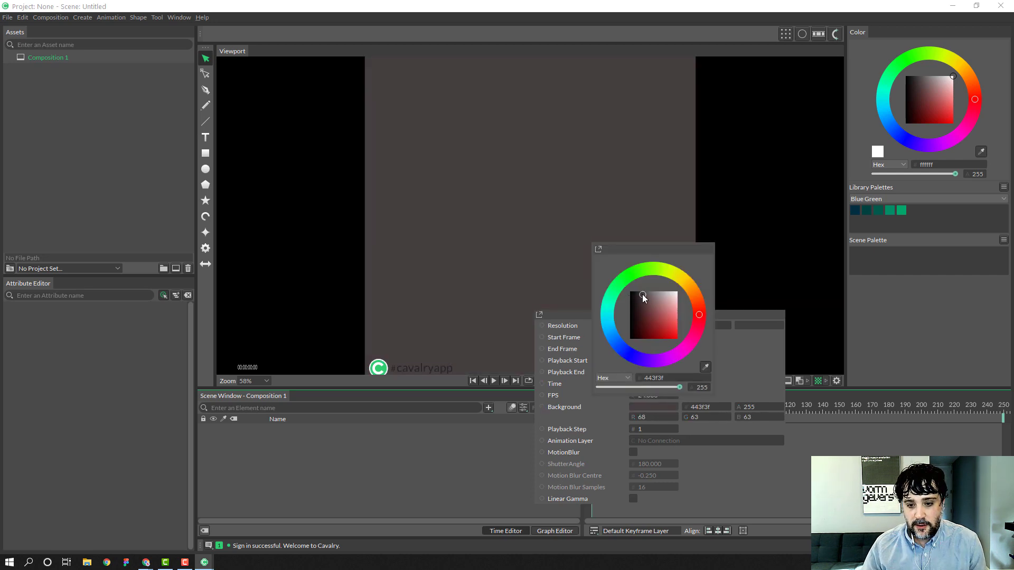
{"action": "left_click_drag", "start_coordinate": [643, 298], "coordinate": [636, 292]}
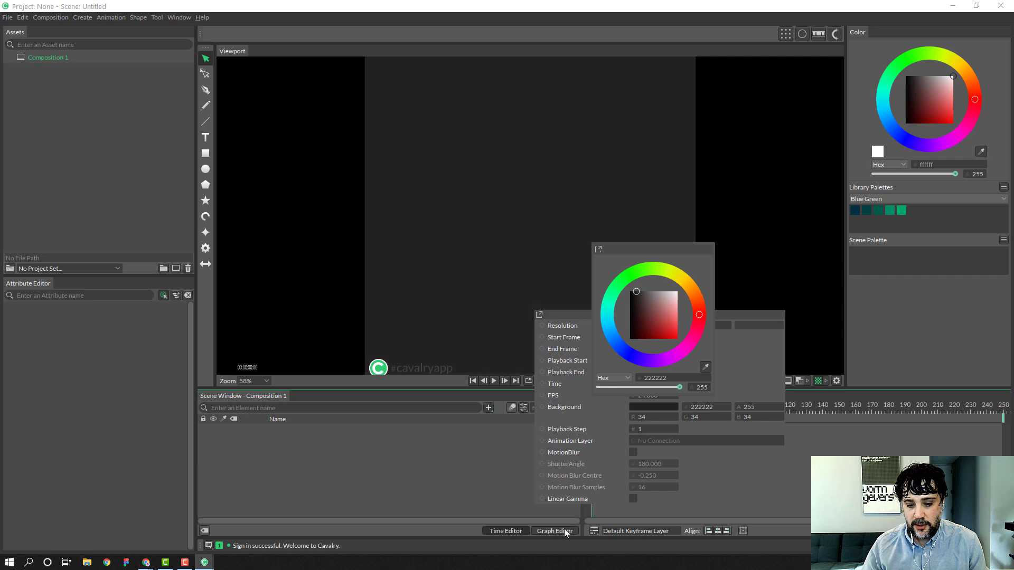
{"action": "left_click", "coordinate": [506, 491]}
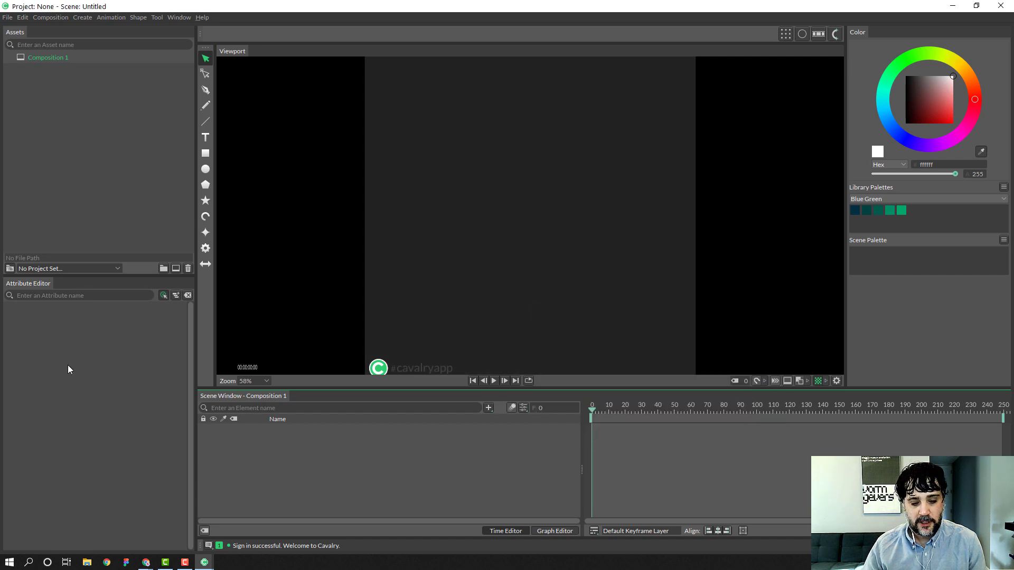
Add a default basic line shape at the centre of the composition
{"action": "left_click", "coordinate": [205, 123], "text": "alt"}
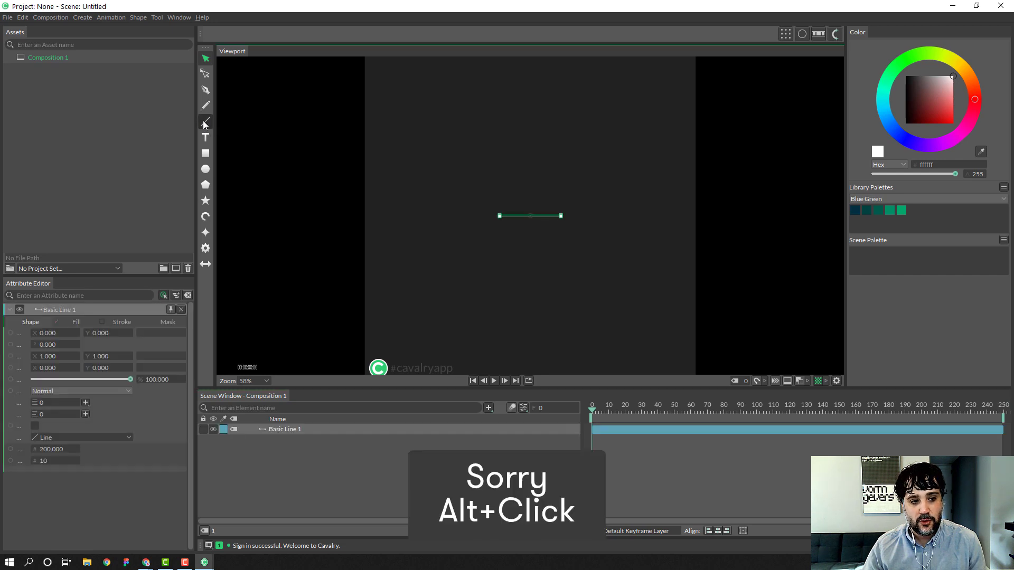
{"action": "left_click", "coordinate": [393, 481]}
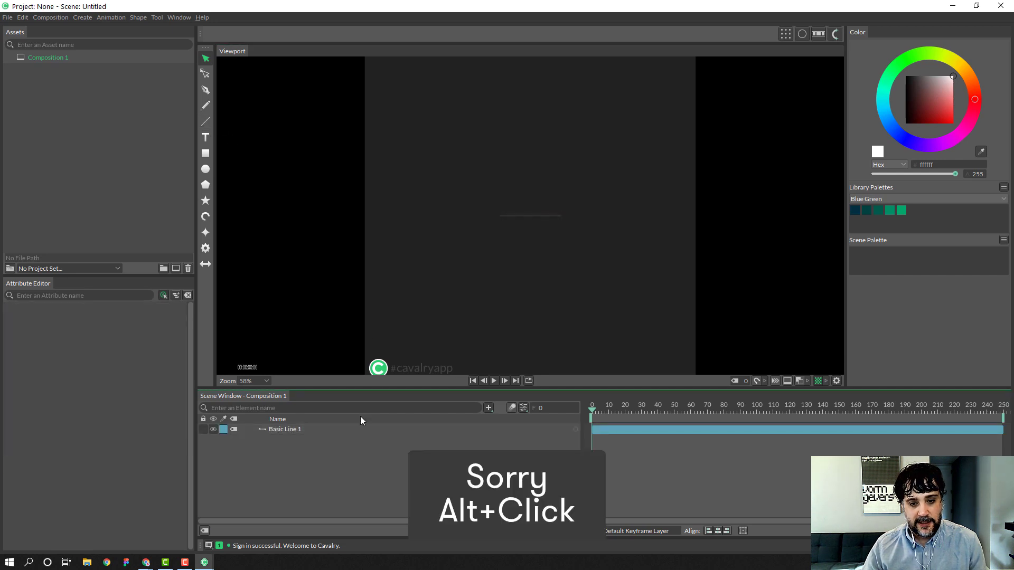
{"action": "left_click", "coordinate": [350, 429]}
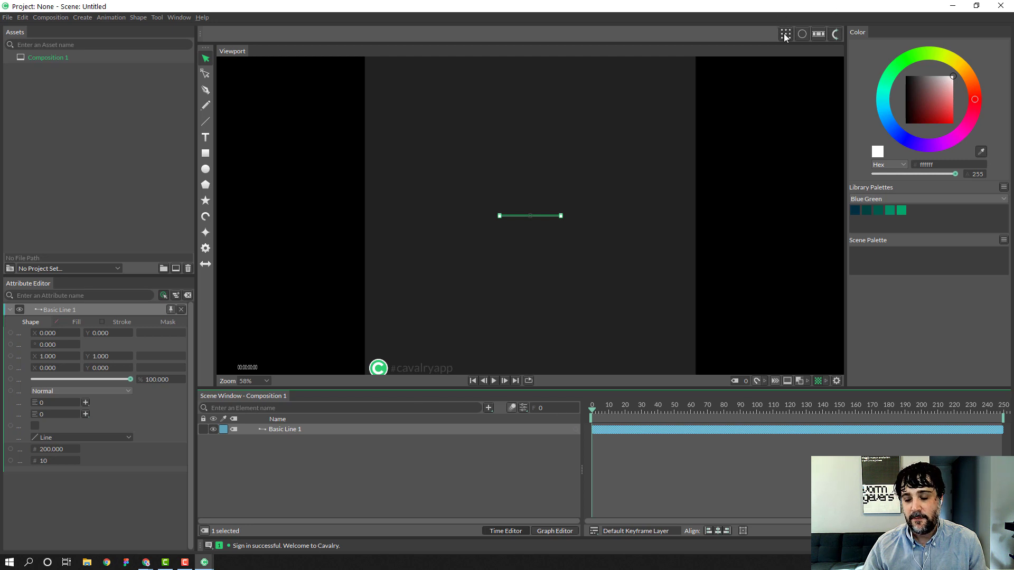
{"action": "left_click", "coordinate": [303, 442]}
Apply a Duplicator to the basic line
{"action": "left_click", "coordinate": [304, 432]}
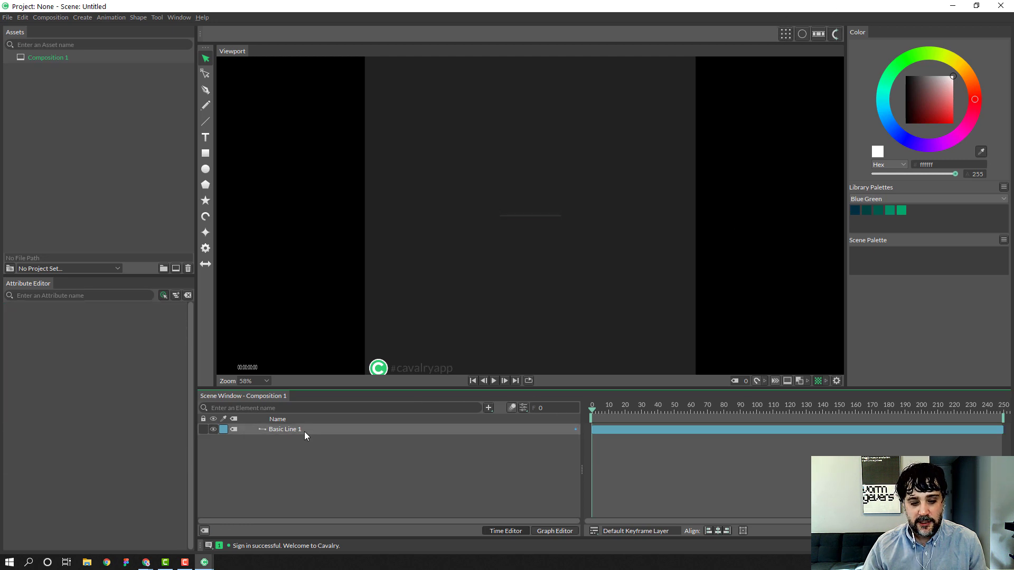
{"action": "left_click", "coordinate": [786, 34]}
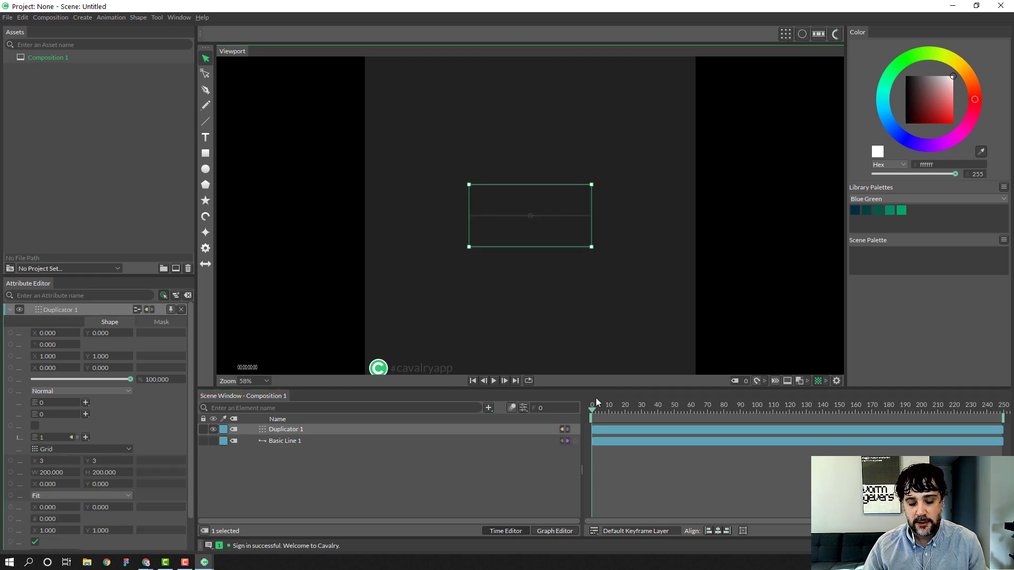
{"action": "left_click", "coordinate": [460, 496]}
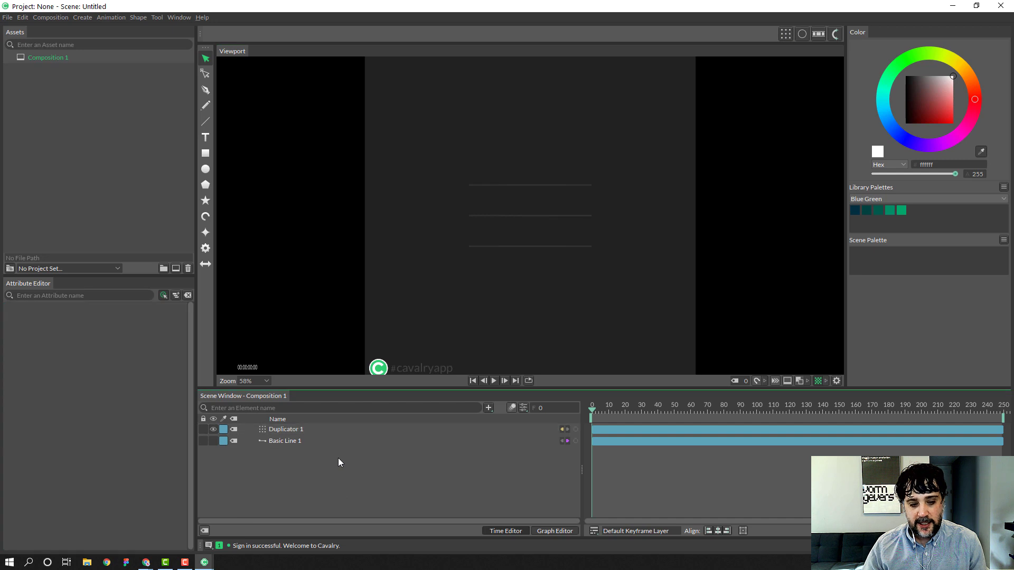
Widen the attribute area so its labels are readable and set the Duplicator's distribution to Linear
{"action": "left_click", "coordinate": [333, 429]}
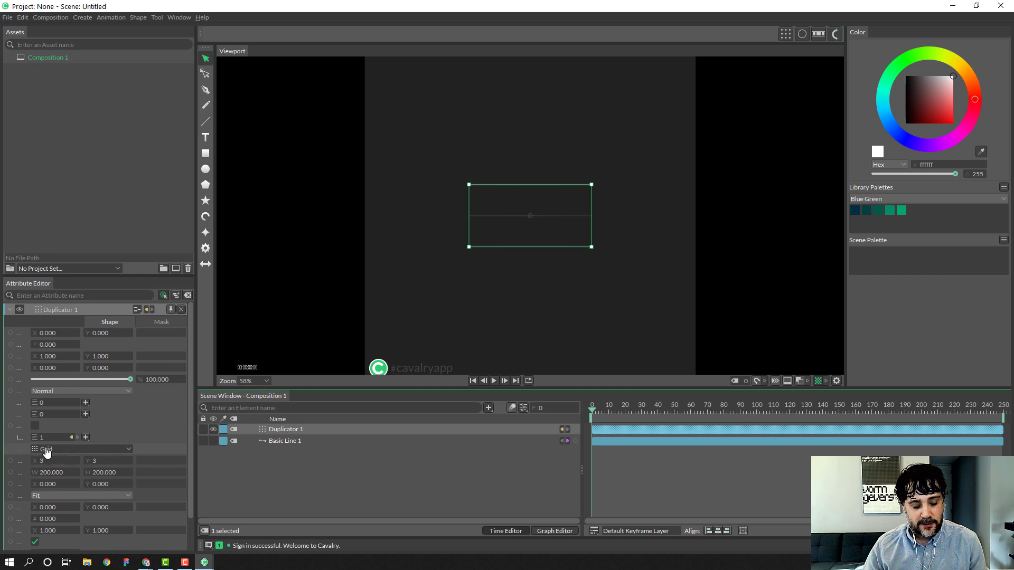
{"action": "left_click", "coordinate": [122, 449]}
{"action": "left_click", "coordinate": [199, 452]}
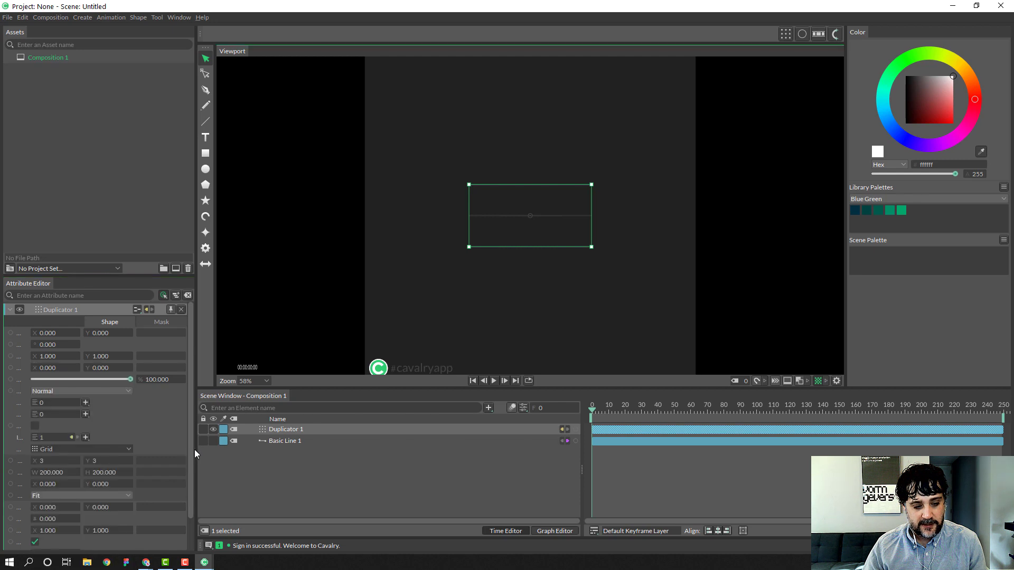
{"action": "left_click_drag", "start_coordinate": [195, 454], "coordinate": [257, 443]}
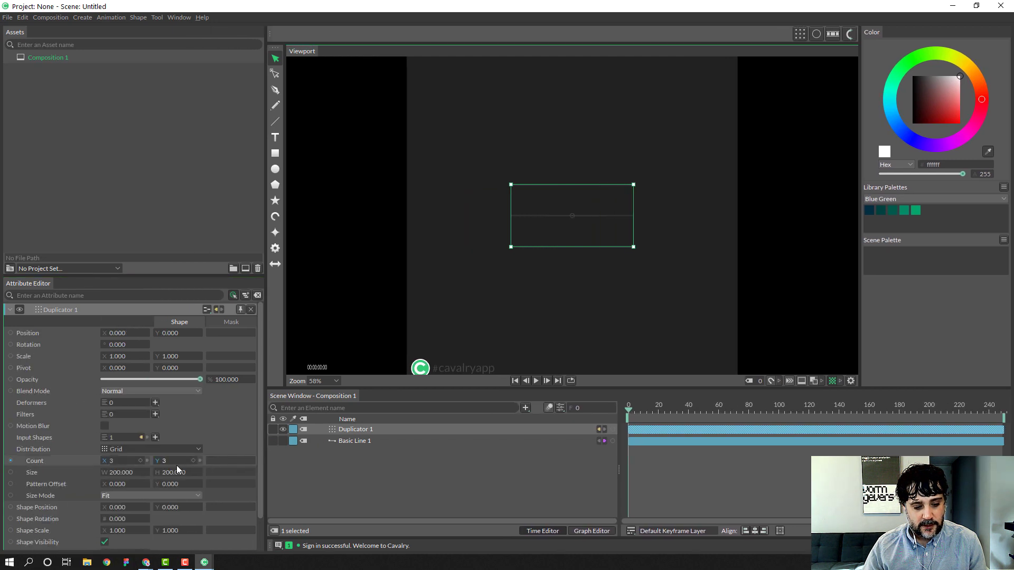
{"action": "left_click", "coordinate": [198, 448]}
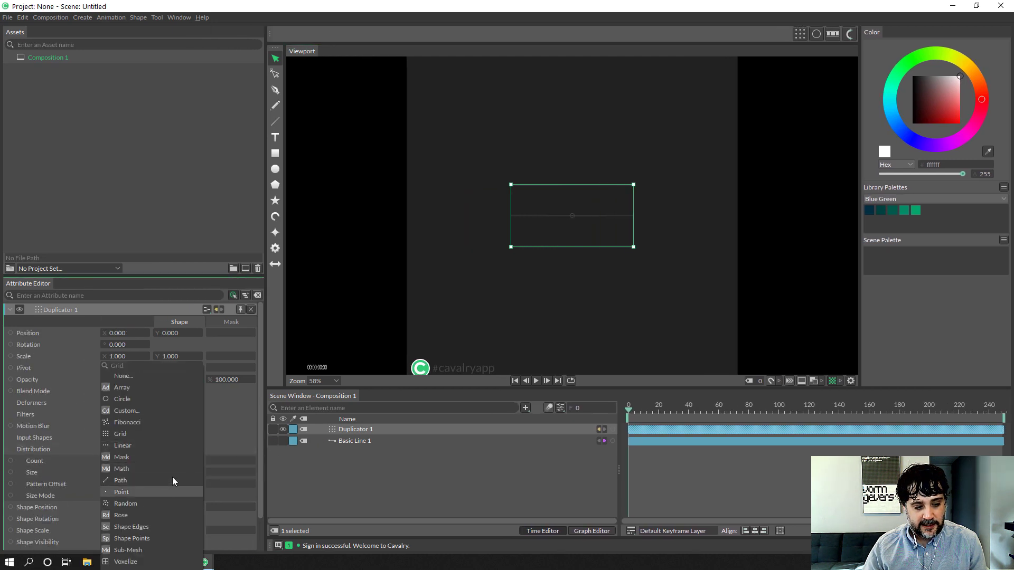
{"action": "left_click", "coordinate": [172, 445]}
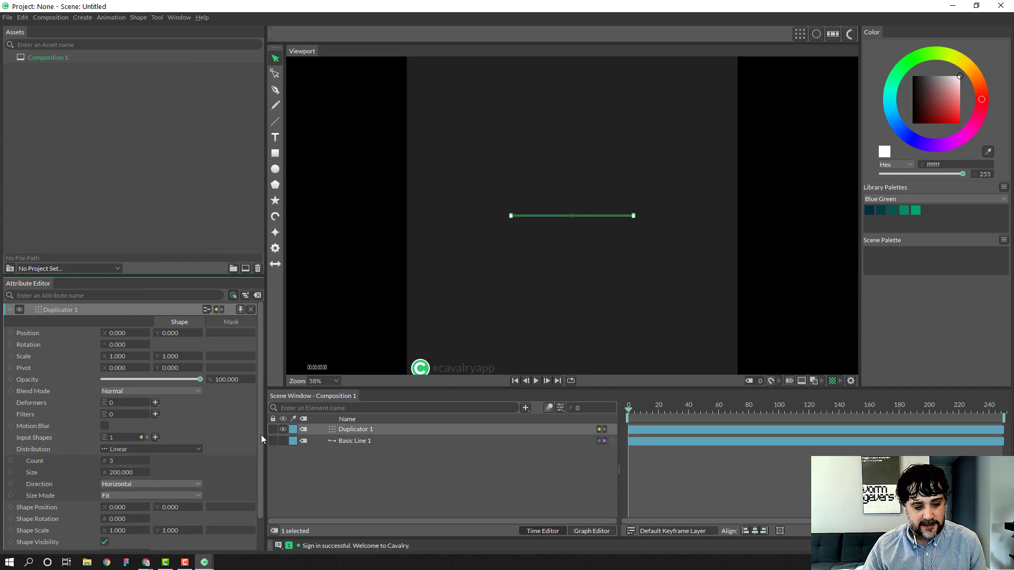
Set the Duplicator's shape rotation to 90 so the duplicated lines stand vertical, keeping the Duplicator selected
{"action": "scroll", "coordinate": [261, 435], "scroll_direction": "down", "scroll_amount": 3}
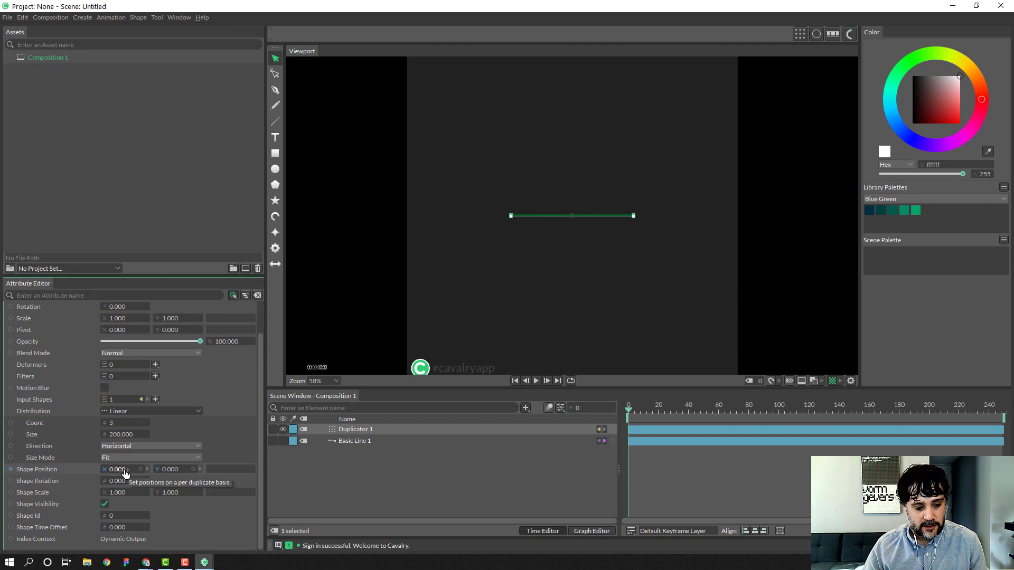
{"action": "mouse_move", "coordinate": [125, 481]}
{"action": "left_mouse_down"}
{"action": "mouse_move", "coordinate": [168, 482]}
{"action": "mouse_move", "coordinate": [124, 483]}
{"action": "left_mouse_up"}
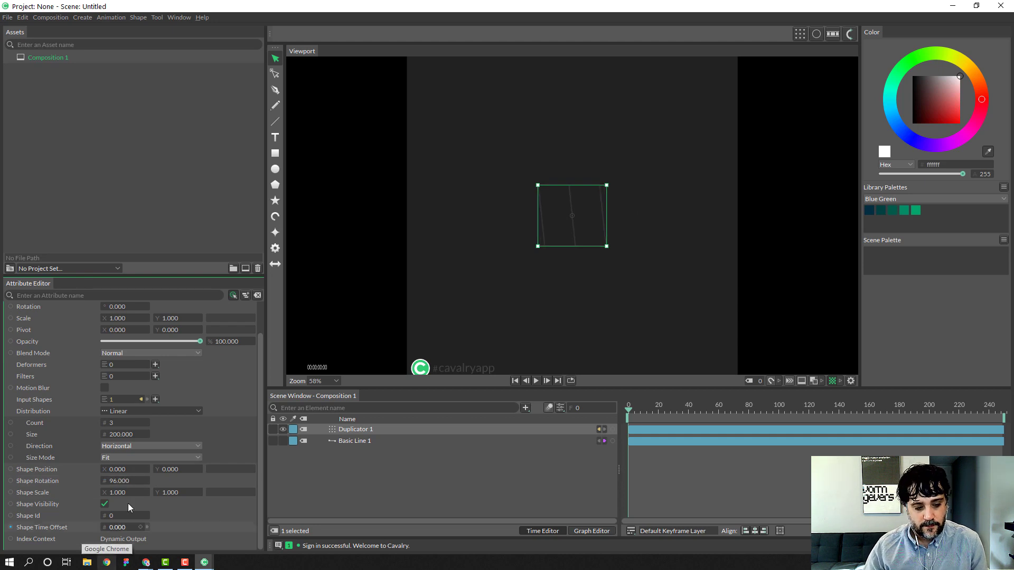
{"action": "left_click_drag", "start_coordinate": [121, 484], "coordinate": [122, 484]}
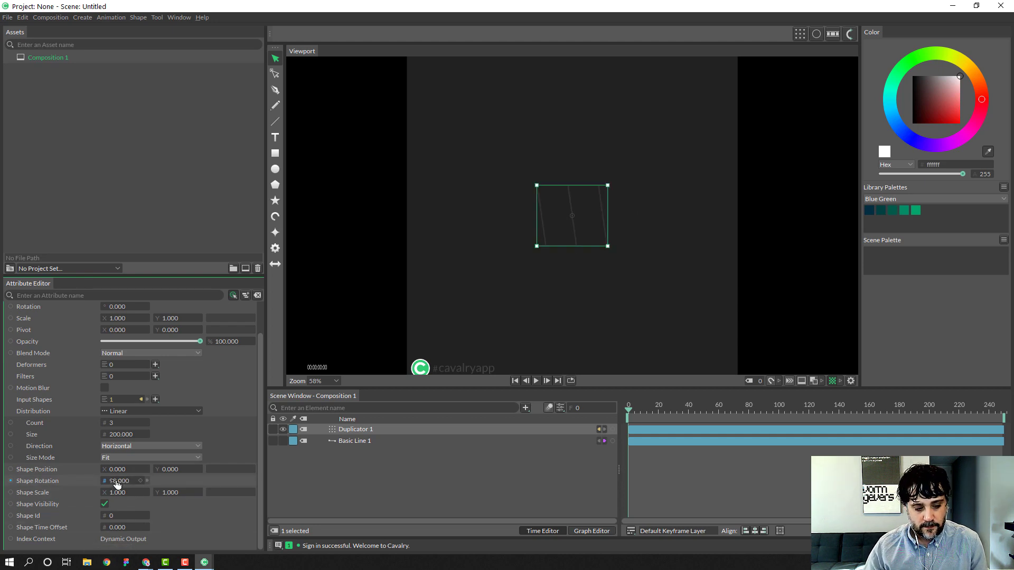
{"action": "left_click", "coordinate": [115, 482]}
{"action": "type", "text": "90"}
{"action": "key", "text": "Return"}
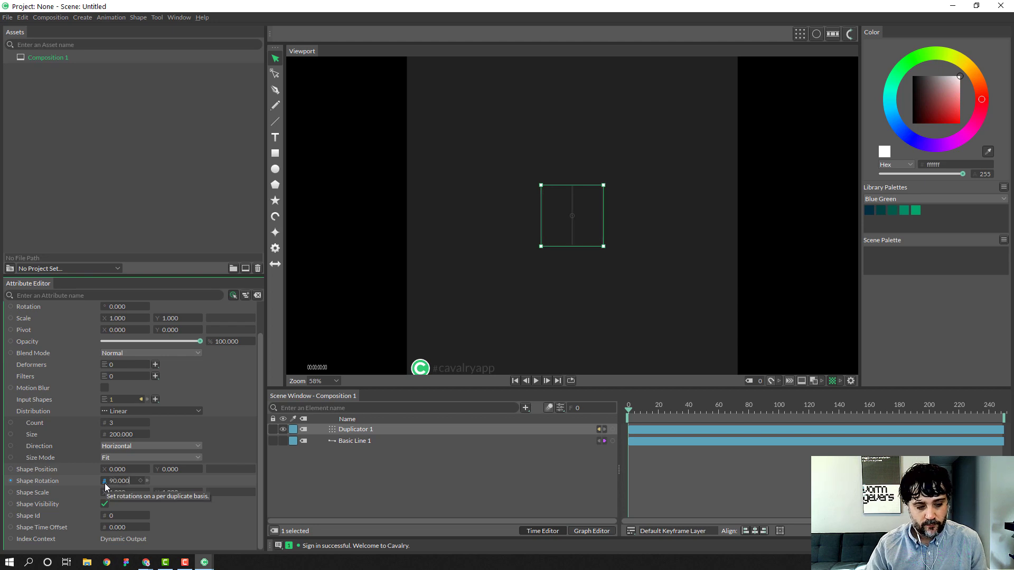
{"action": "left_click", "coordinate": [389, 486]}
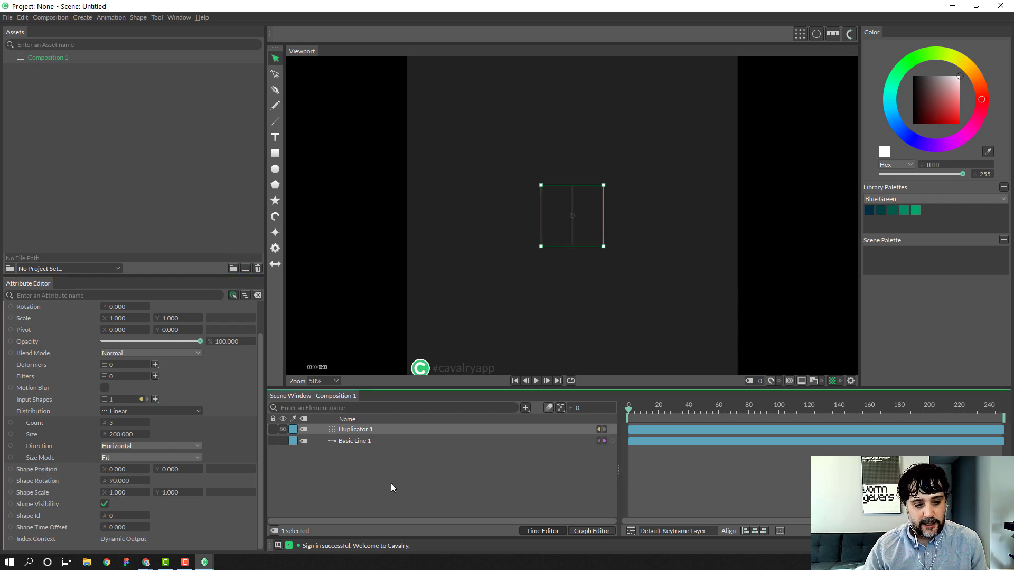
{"action": "left_click", "coordinate": [348, 430]}
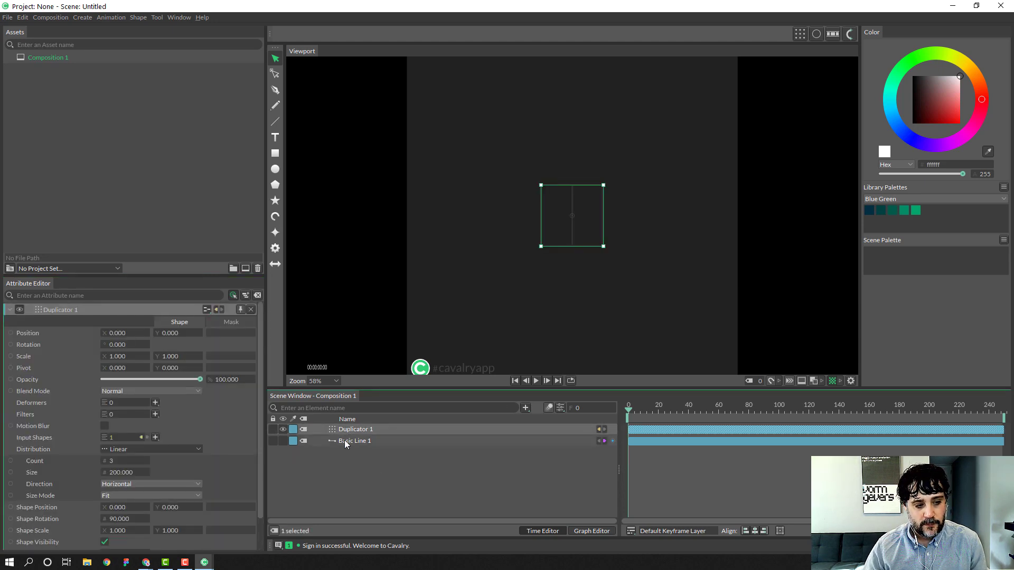
Compare the line's and the Duplicator's attributes and enlarge the attribute area's height so more attributes fit
{"action": "left_click", "coordinate": [348, 439]}
{"action": "left_click", "coordinate": [357, 429]}
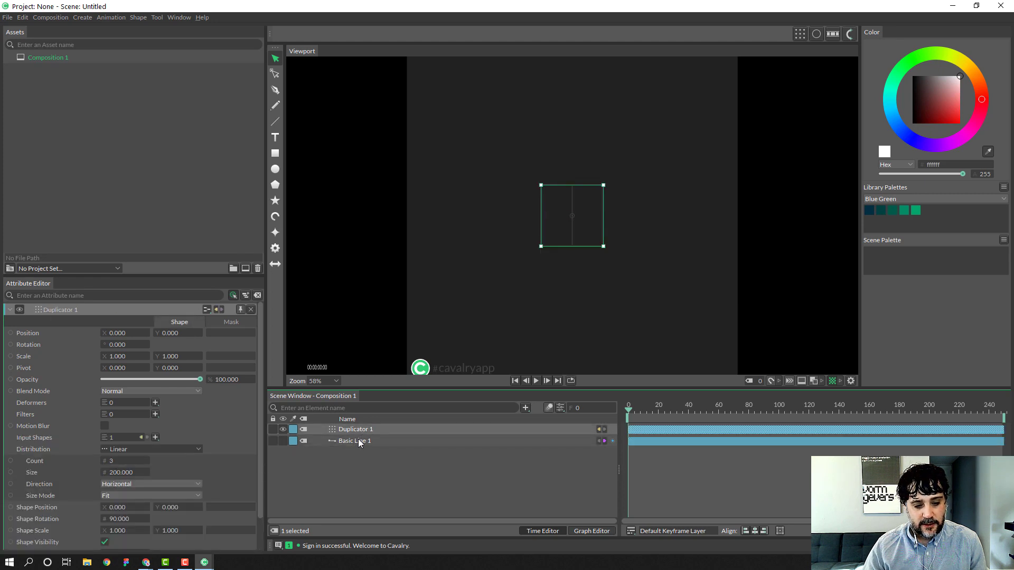
{"action": "left_click", "coordinate": [358, 440]}
{"action": "left_click", "coordinate": [384, 429]}
{"action": "left_click", "coordinate": [372, 441]}
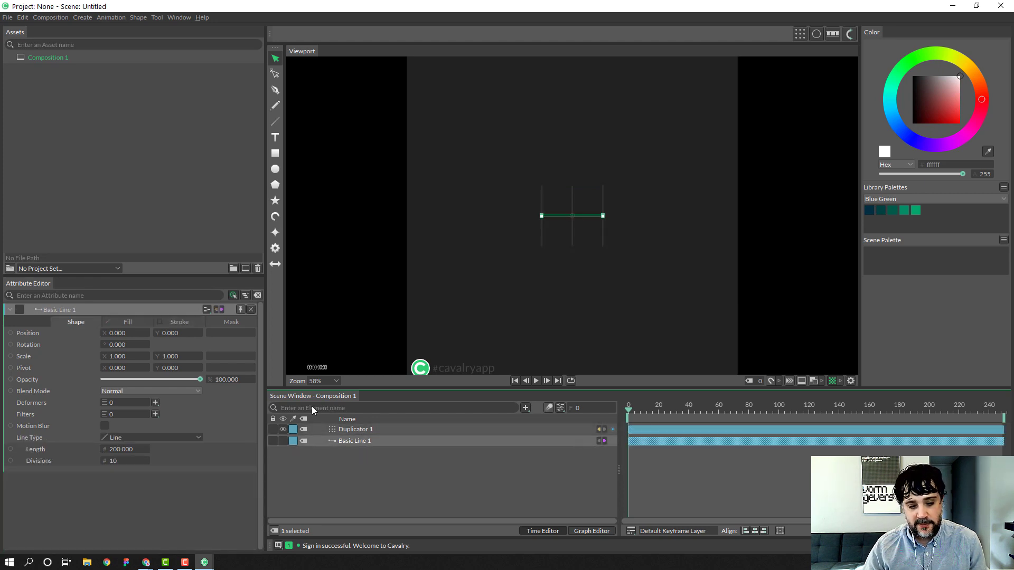
{"action": "left_click_drag", "start_coordinate": [164, 274], "coordinate": [164, 132]}
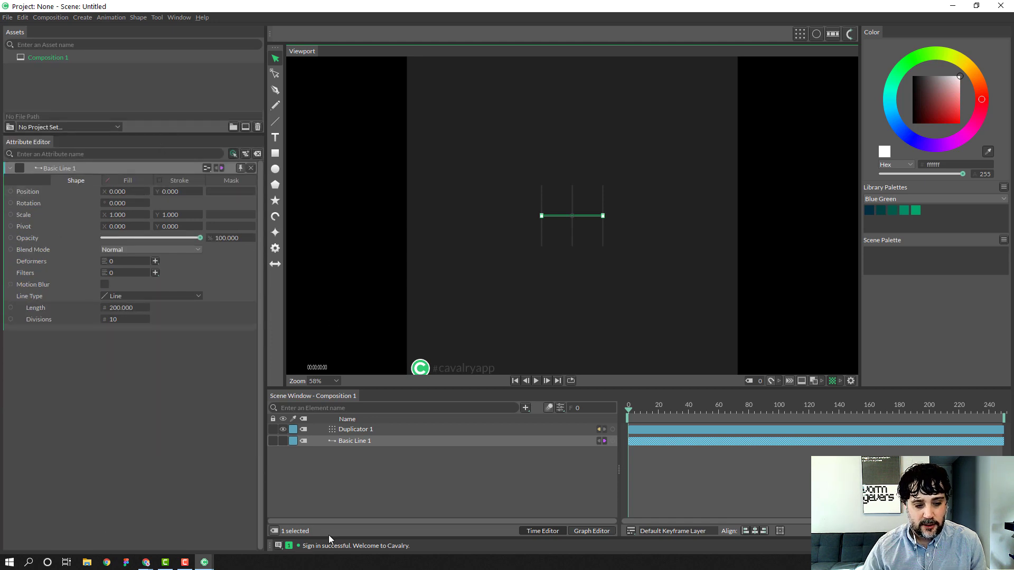
Examine how the attributes differ between the Duplicator and the basic line, keeping the Duplicator selected
{"action": "left_click", "coordinate": [430, 429]}
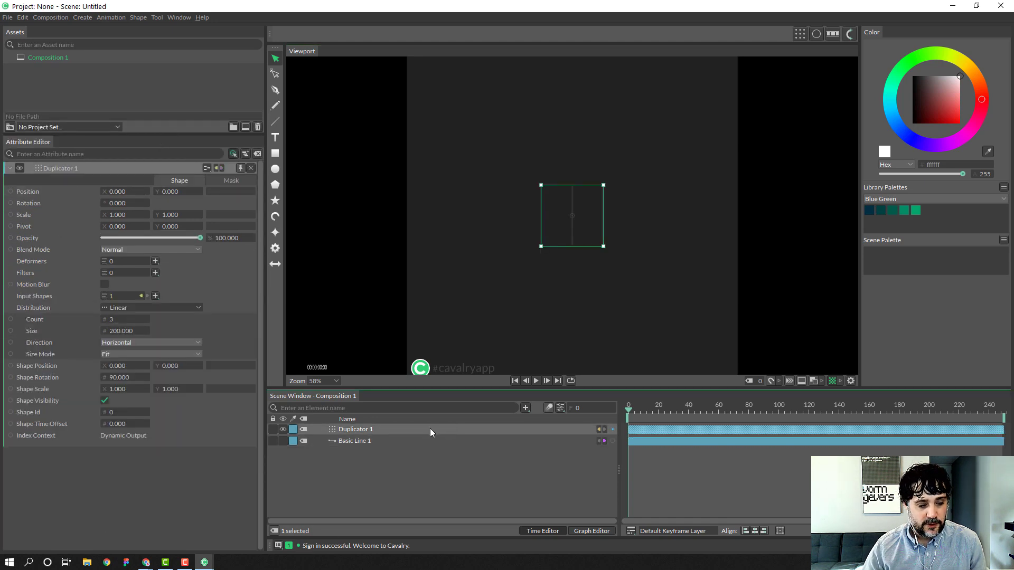
{"action": "left_click", "coordinate": [384, 442]}
{"action": "left_click", "coordinate": [387, 431]}
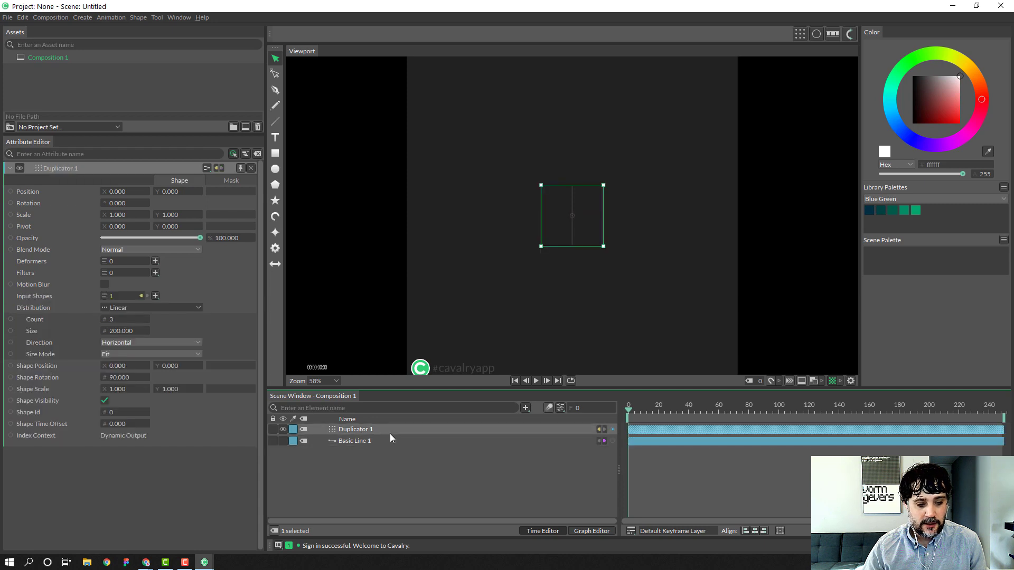
{"action": "left_click", "coordinate": [387, 442]}
{"action": "left_click", "coordinate": [390, 430]}
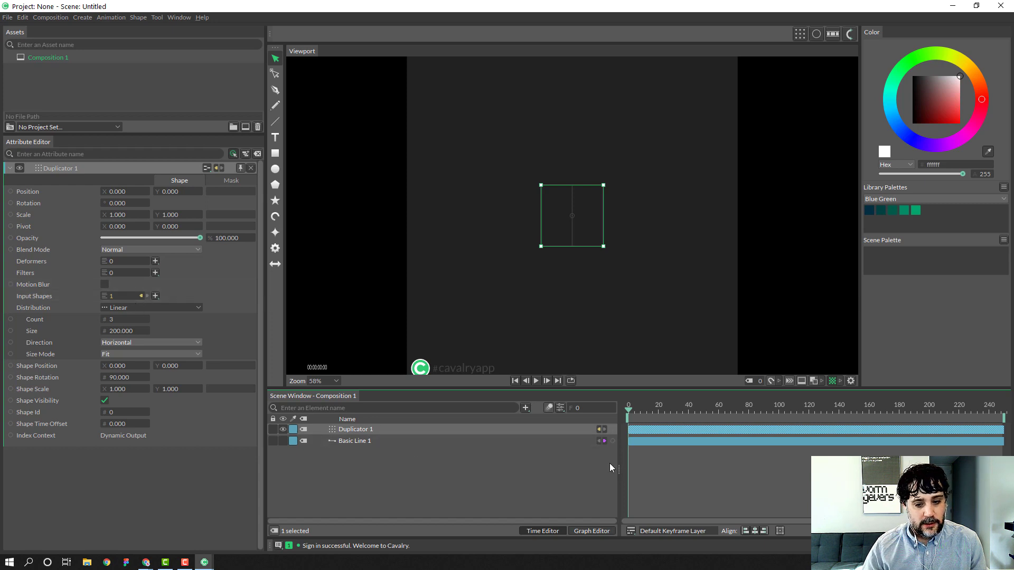
Show the attributes of the Duplicator's connected line below its own and inspect the node graph linking the two
{"action": "left_click", "coordinate": [156, 297]}
{"action": "left_click", "coordinate": [140, 289]}
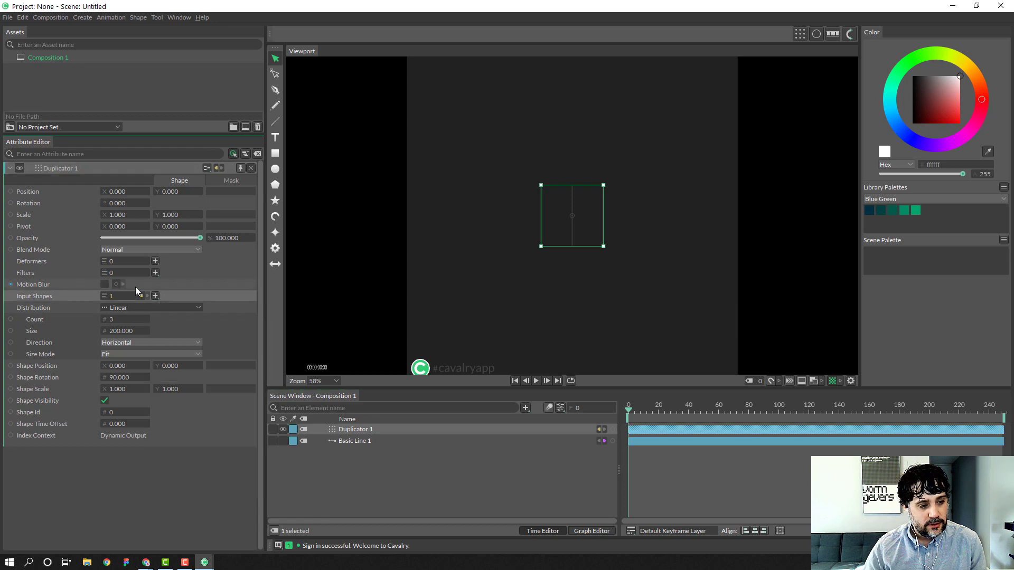
{"action": "left_click", "coordinate": [245, 154]}
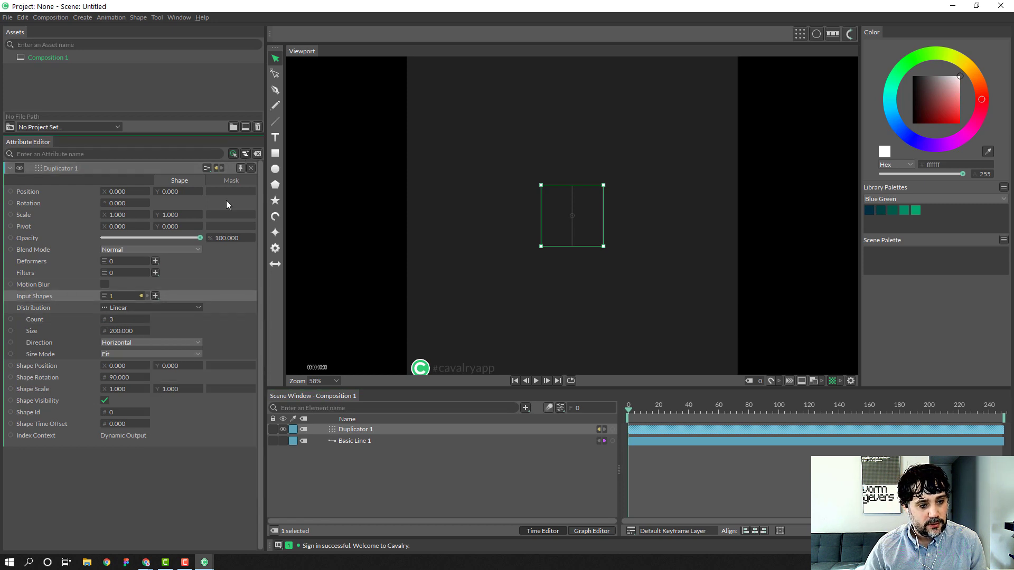
{"action": "left_click", "coordinate": [208, 168]}
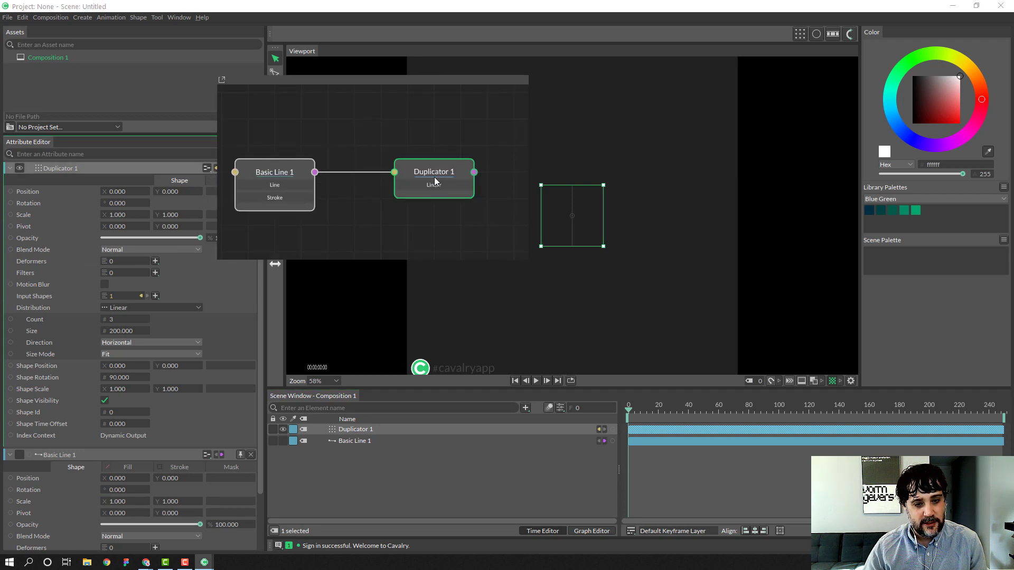
{"action": "left_click", "coordinate": [233, 291]}
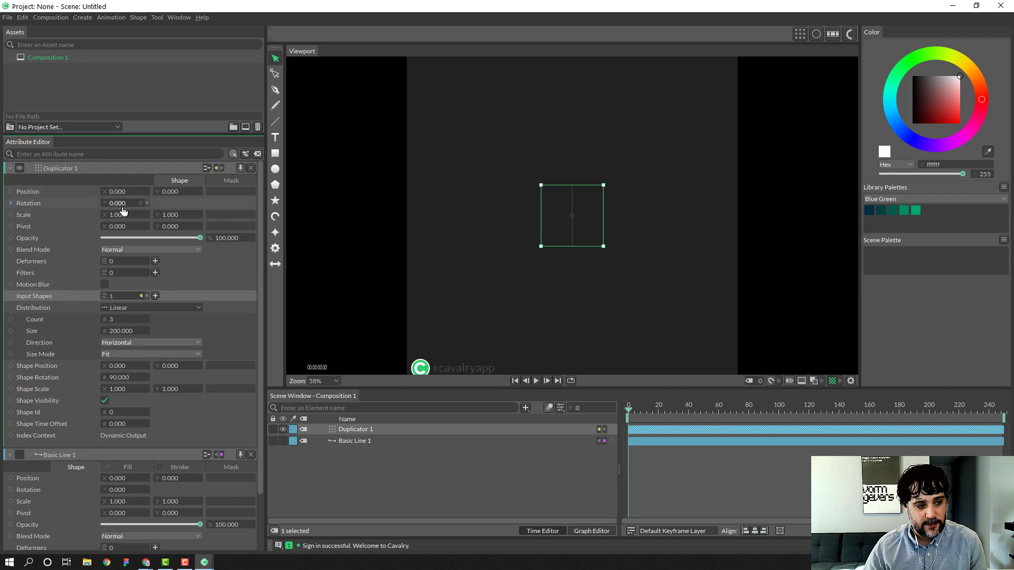
Try a different vertical position for the Duplicator and reset its Y position to 0
{"action": "left_click_drag", "start_coordinate": [169, 194], "coordinate": [143, 197]}
{"action": "double_click", "coordinate": [169, 196]}
{"action": "type", "text": "0"}
{"action": "key", "text": "Return"}
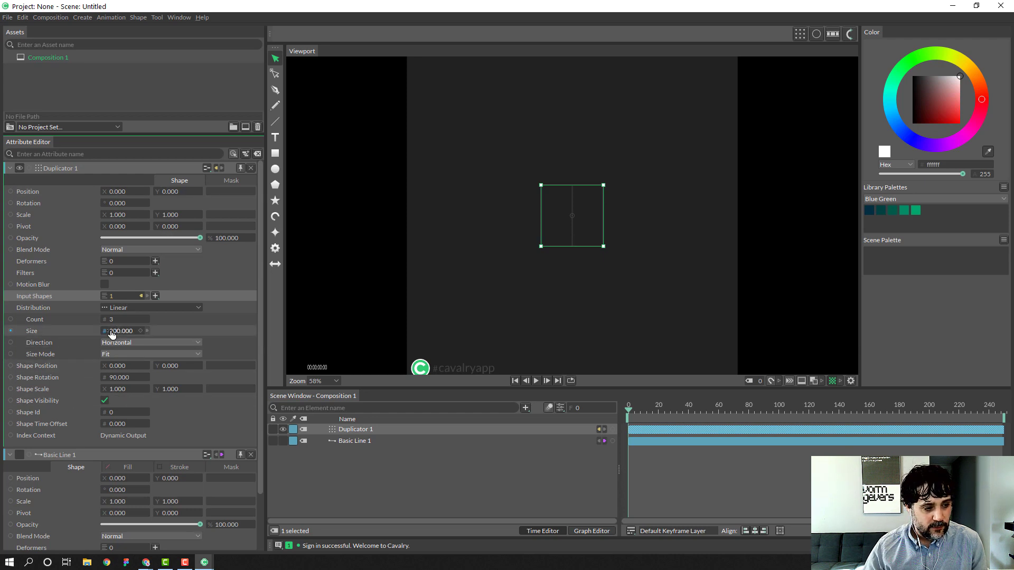
Set the Duplicator's size to 544 and its count to 29
{"action": "left_click_drag", "start_coordinate": [112, 331], "coordinate": [292, 331]}
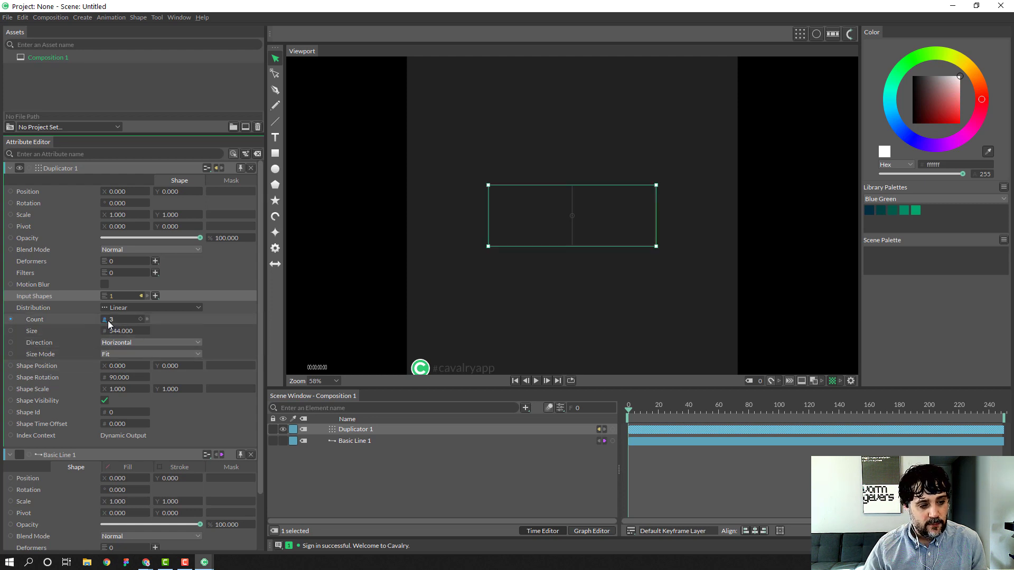
{"action": "left_click_drag", "start_coordinate": [114, 324], "coordinate": [128, 324]}
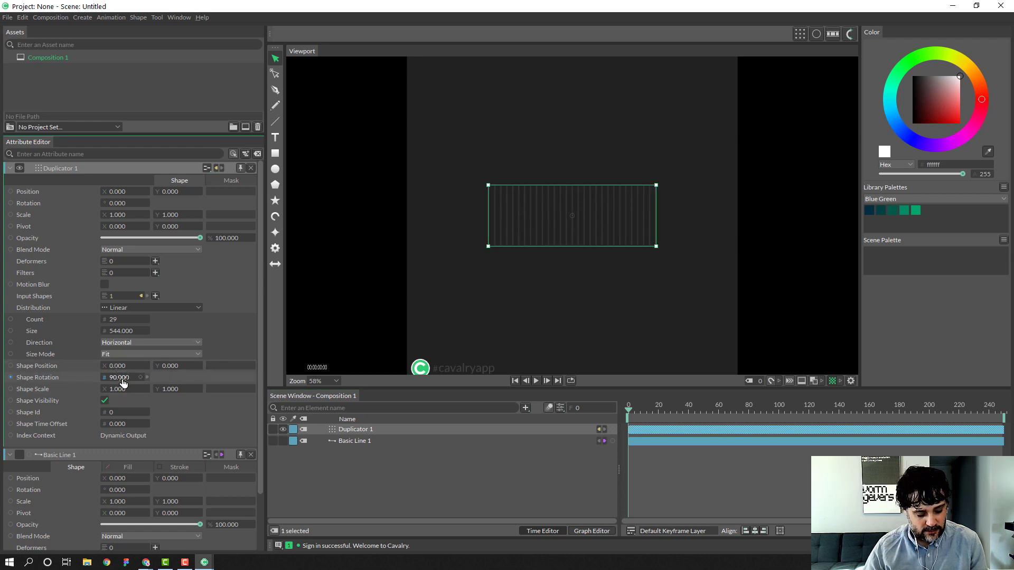
Lengthen the duplicated lines through the Duplicator's Shape Scale X and add a Noise behaviour to that attribute
{"action": "key", "text": "ctrl+z"}
{"action": "mouse_move", "coordinate": [121, 394]}
{"action": "left_mouse_down"}
{"action": "mouse_move", "coordinate": [147, 397]}
{"action": "mouse_move", "coordinate": [117, 396]}
{"action": "left_mouse_up"}
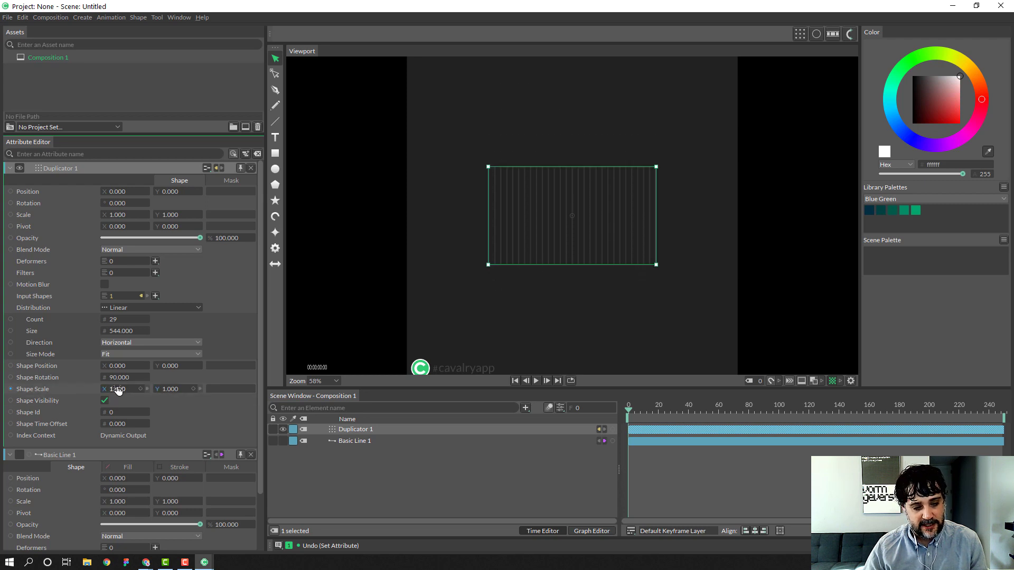
{"action": "right_click", "coordinate": [63, 388]}
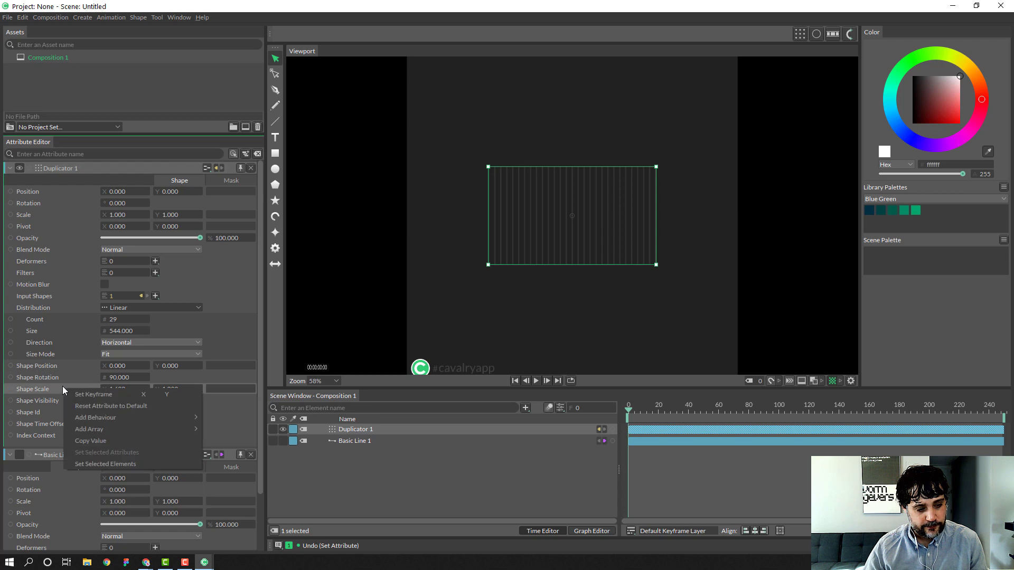
{"action": "mouse_move", "coordinate": [107, 417]}
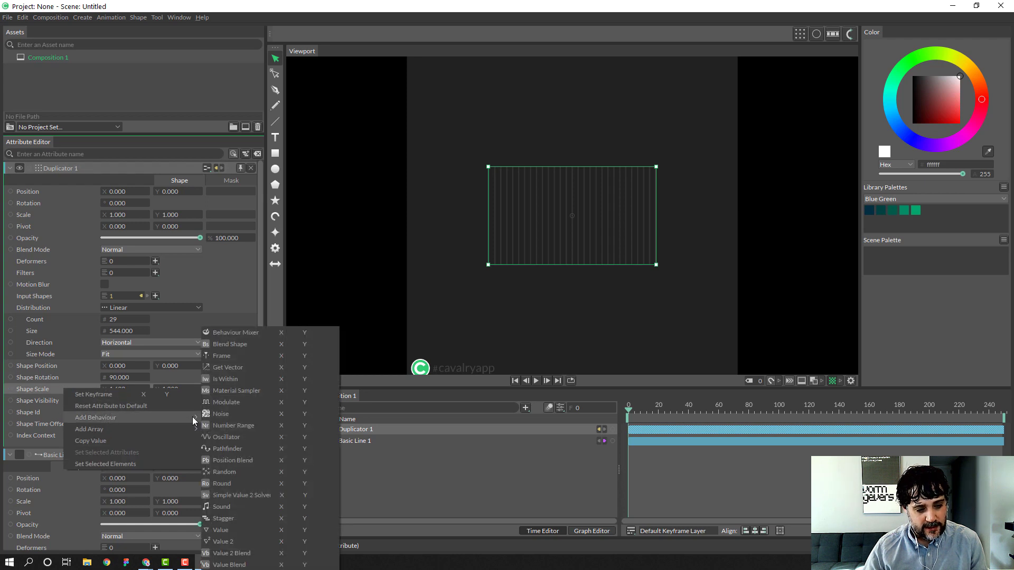
{"action": "left_click", "coordinate": [281, 414]}
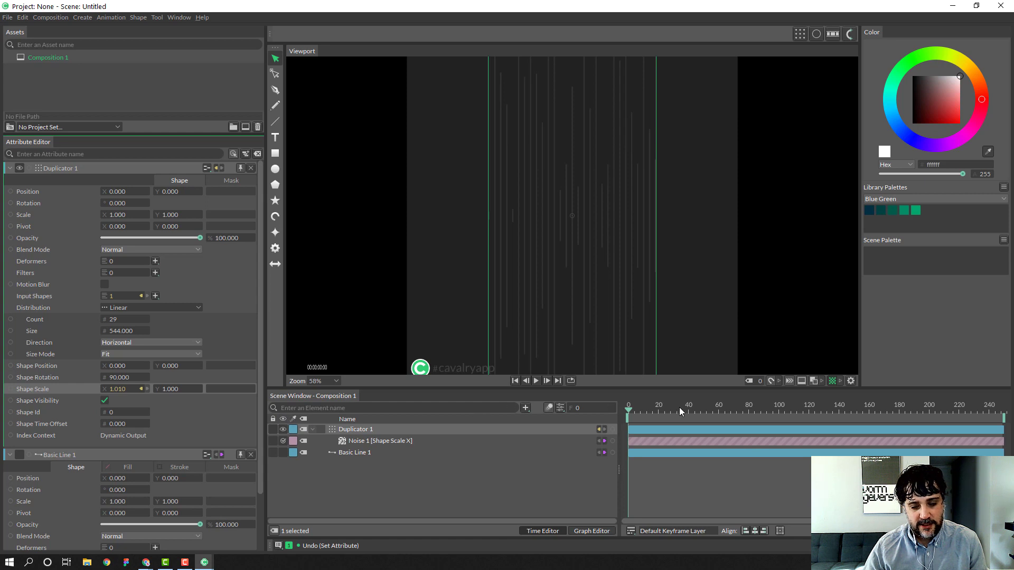
{"action": "left_click_drag", "start_coordinate": [652, 408], "coordinate": [604, 398]}
Lighten the basic line's stroke colour to the grey 919191
{"action": "left_click", "coordinate": [370, 453]}
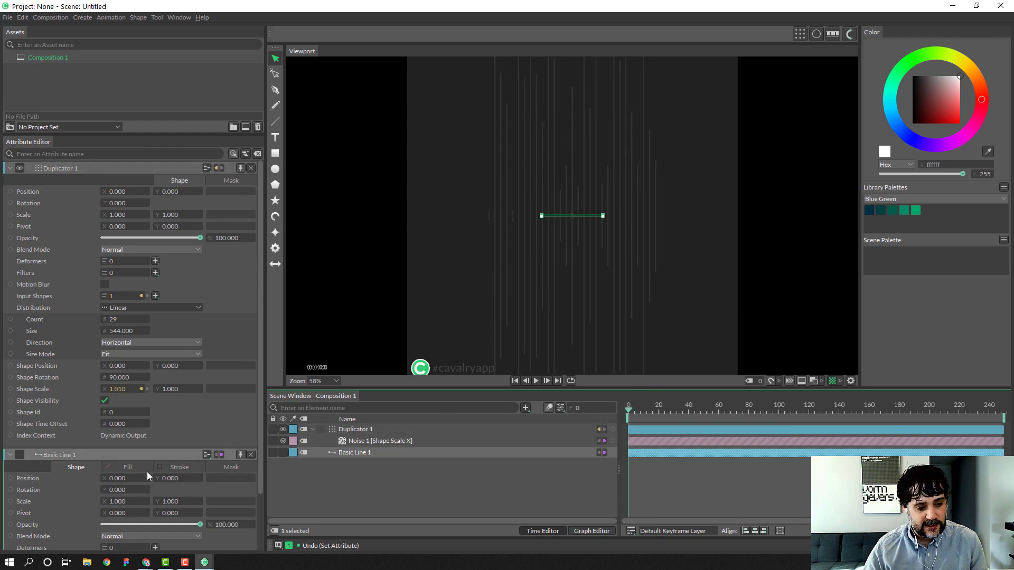
{"action": "left_click", "coordinate": [172, 465]}
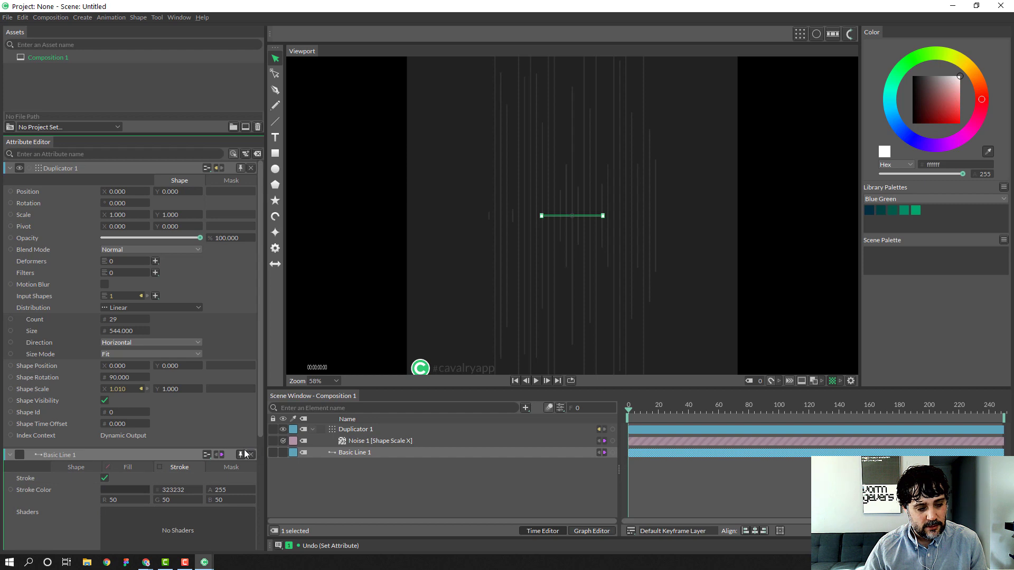
{"action": "scroll", "coordinate": [256, 508], "scroll_direction": "down", "scroll_amount": 3}
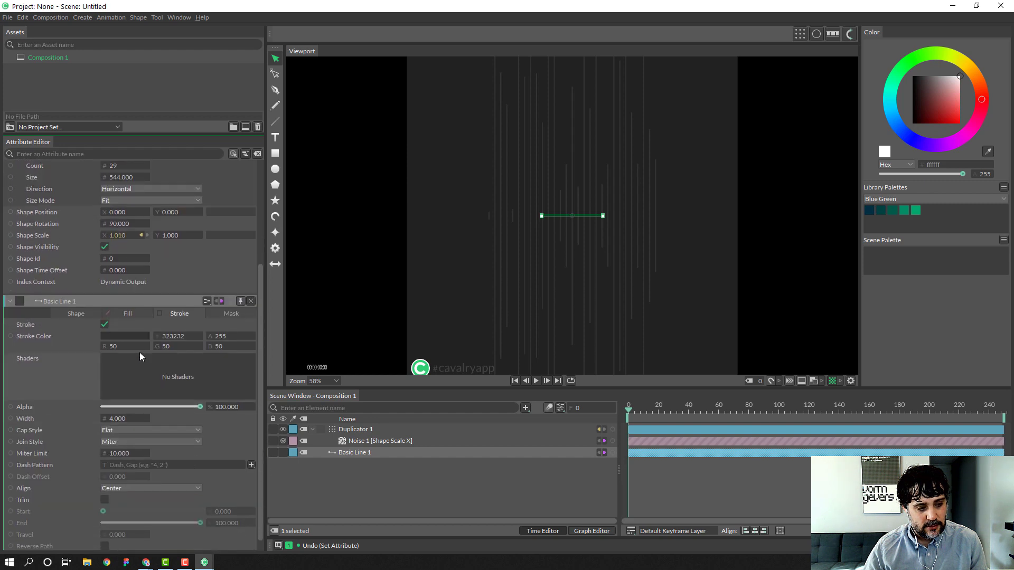
{"action": "left_click", "coordinate": [127, 336]}
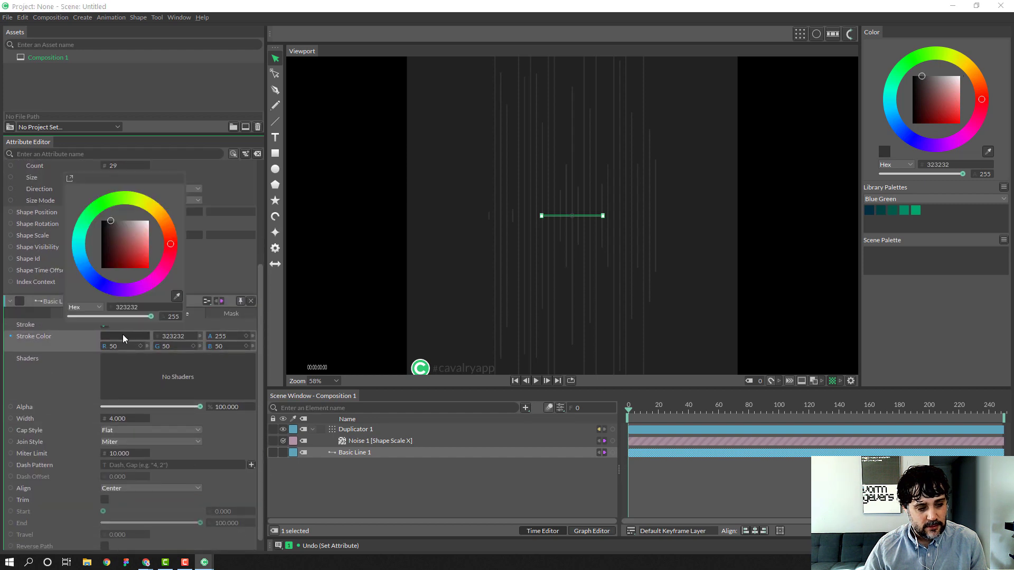
{"action": "left_click", "coordinate": [123, 220]}
{"action": "left_click_drag", "start_coordinate": [124, 220], "coordinate": [128, 220]}
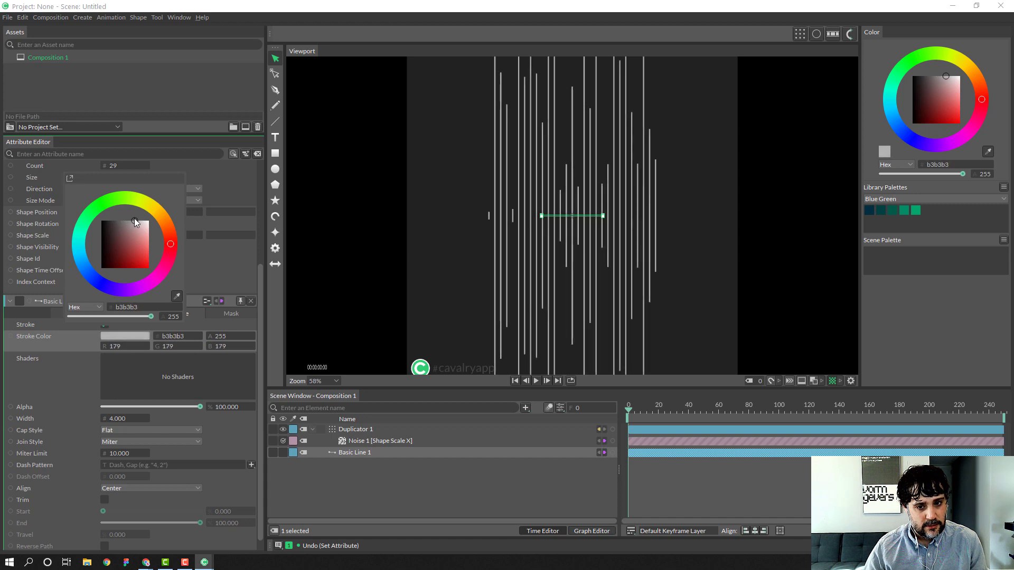
{"action": "left_click", "coordinate": [63, 374]}
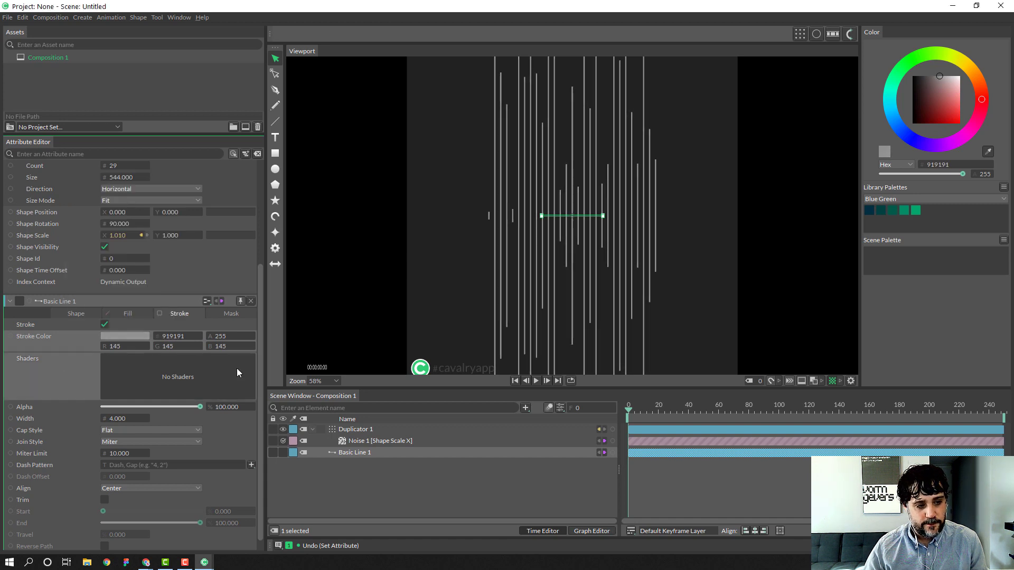
Set the Shape Scale X noise to a minimum of 0 and a maximum of 5
{"action": "left_click", "coordinate": [392, 439]}
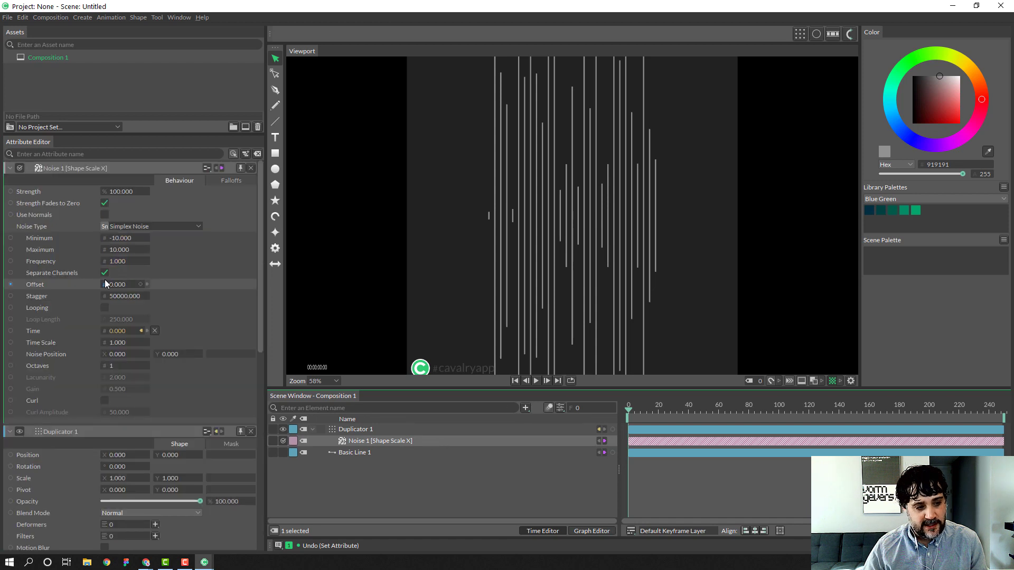
{"action": "left_click", "coordinate": [122, 239]}
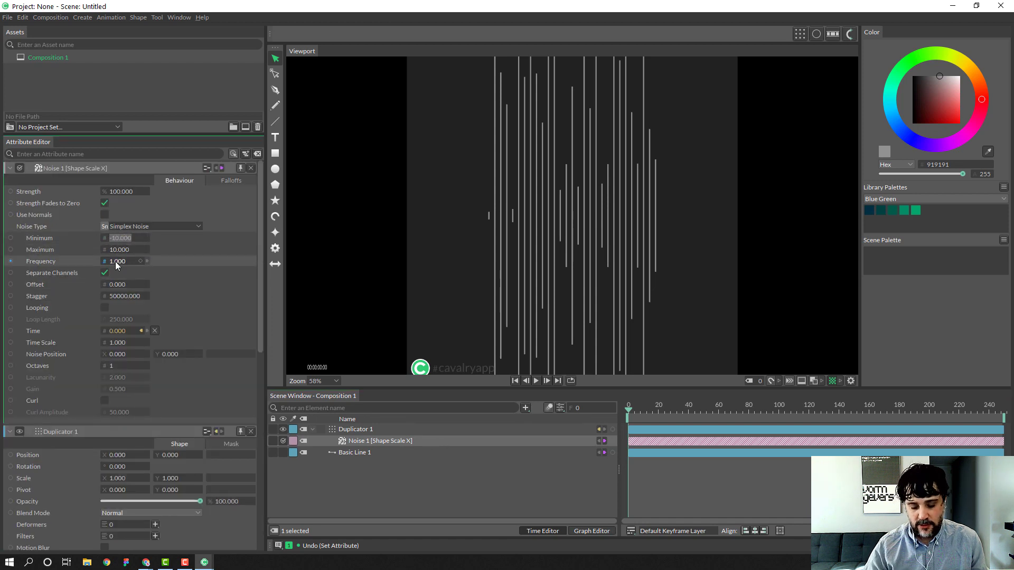
{"action": "key", "text": "Tab"}
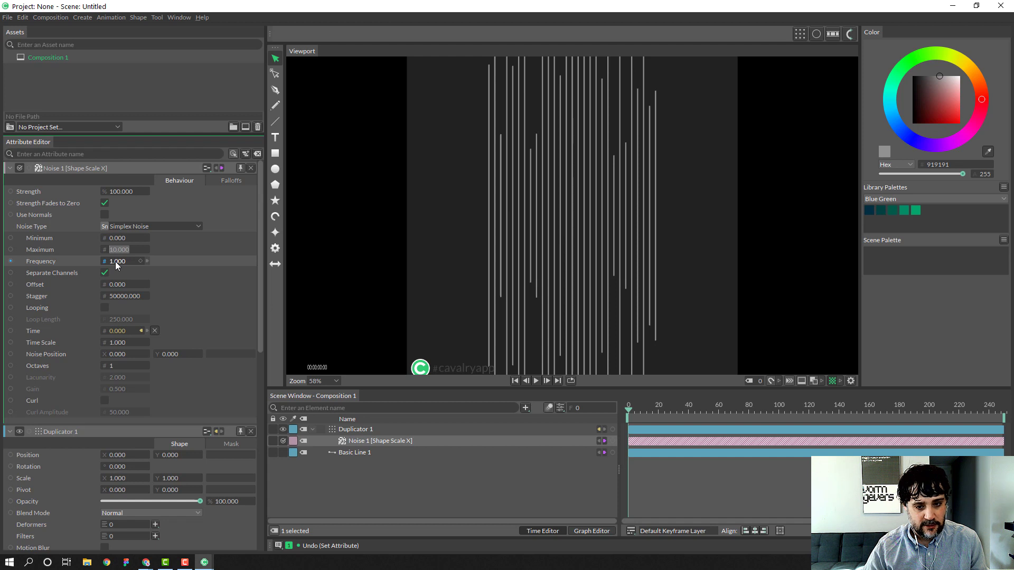
{"action": "type", "text": "5"}
{"action": "key", "text": "Return"}
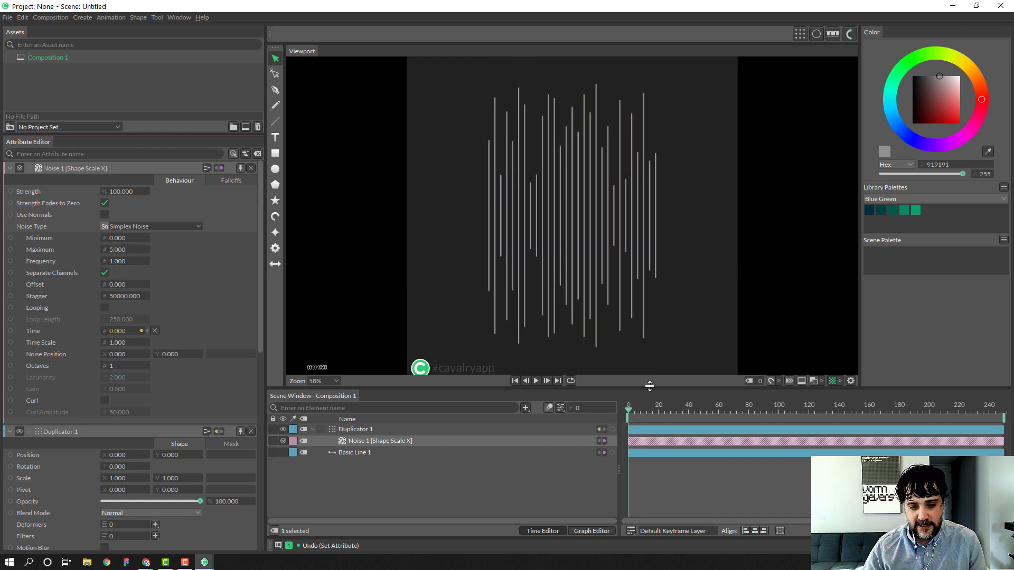
Enlarge the viewport to show the whole composition and preview the noise animation, returning to frame 0
{"action": "left_click_drag", "start_coordinate": [650, 386], "coordinate": [650, 423]}
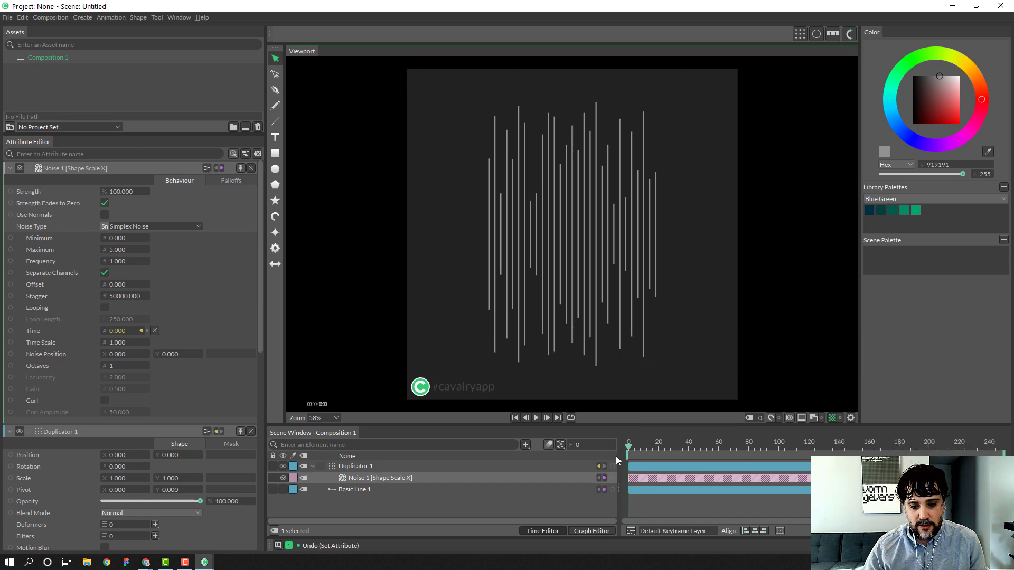
{"action": "left_click", "coordinate": [636, 448]}
{"action": "key", "text": "space"}
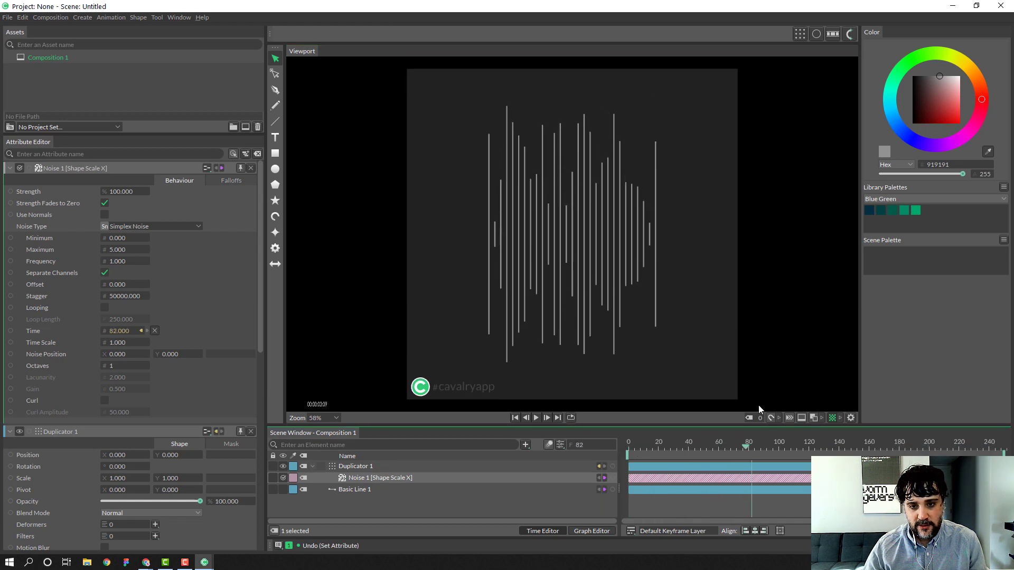
{"action": "left_click_drag", "start_coordinate": [759, 406], "coordinate": [573, 416]}
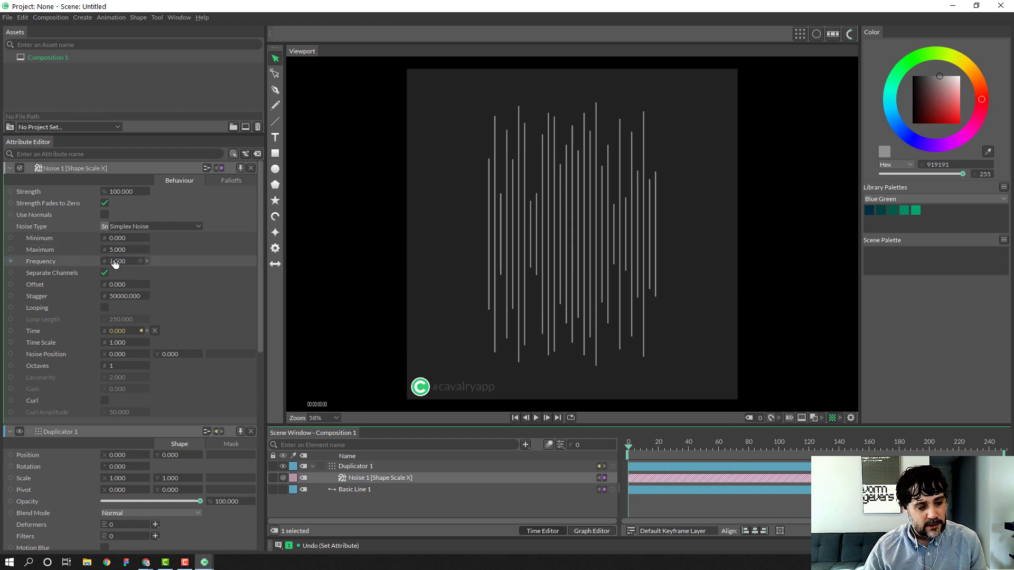
Widen the spread of the duplicated lines by setting the Duplicator's size to 674
{"action": "left_click", "coordinate": [433, 466]}
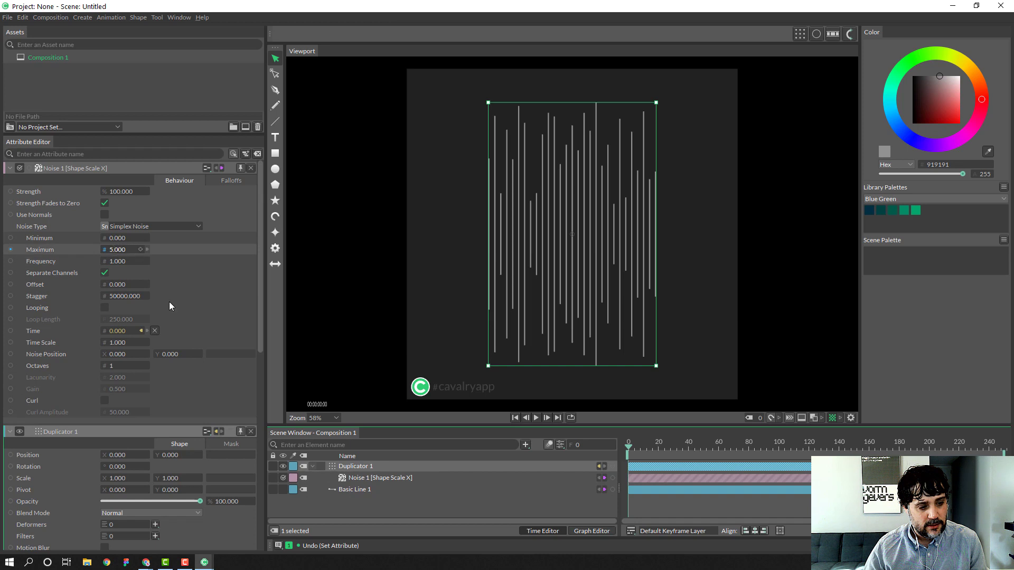
{"action": "left_click", "coordinate": [335, 467]}
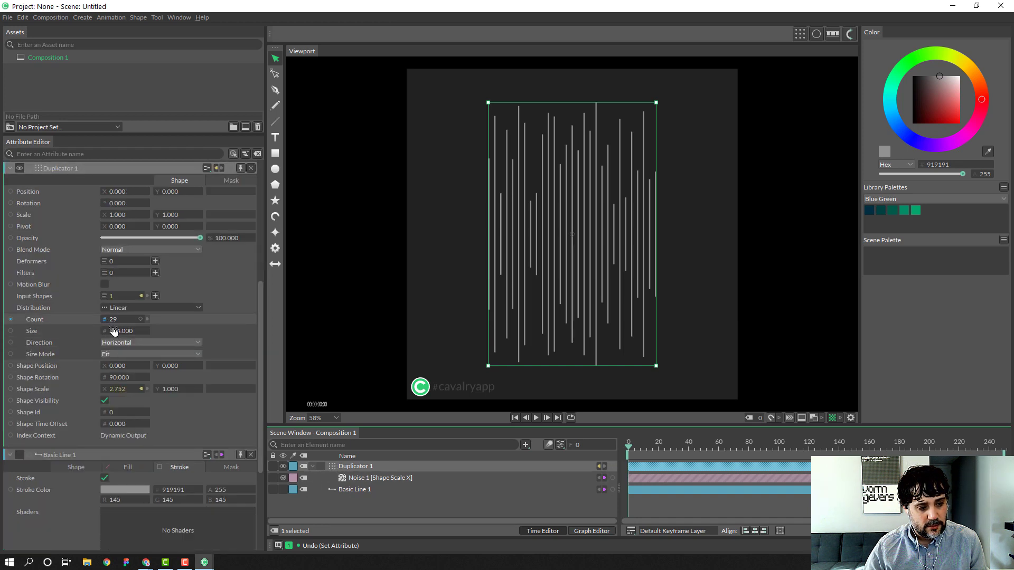
{"action": "left_click_drag", "start_coordinate": [113, 333], "coordinate": [183, 335]}
Set the maximum of the Shape Scale X noise to 4
{"action": "left_click", "coordinate": [427, 476]}
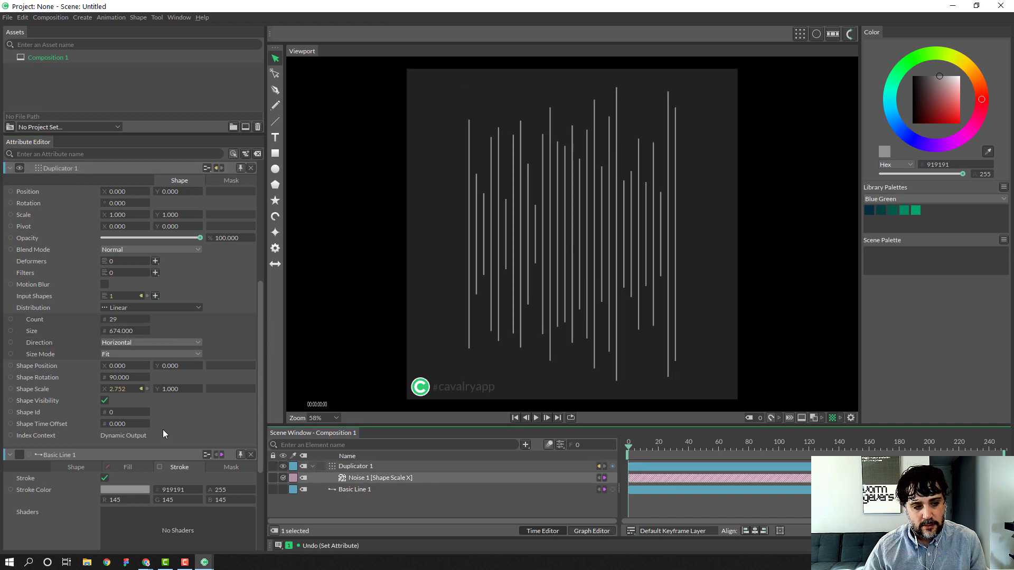
{"action": "double_click", "coordinate": [342, 479]}
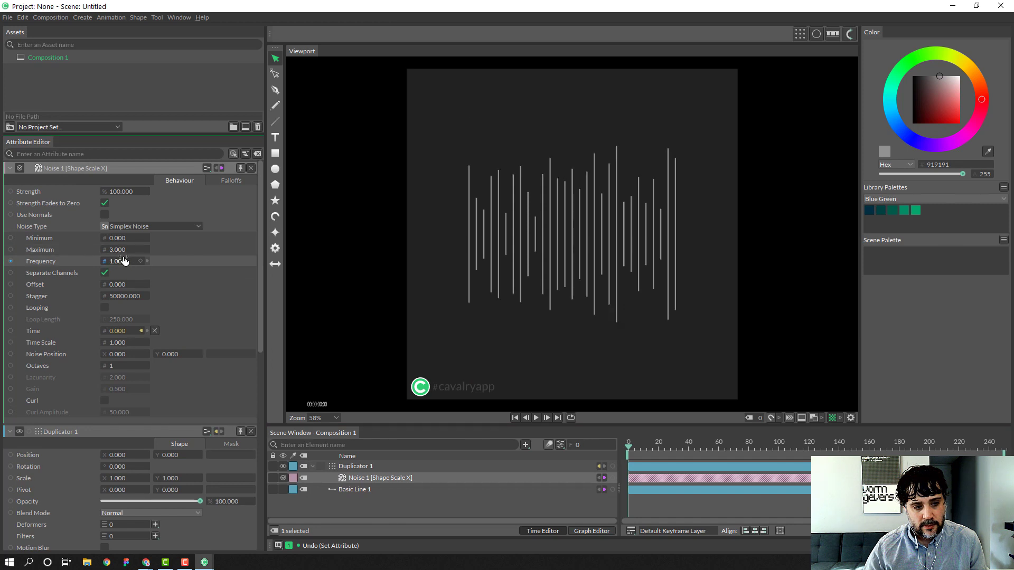
{"action": "left_click", "coordinate": [118, 250]}
{"action": "type", "text": "4.000"}
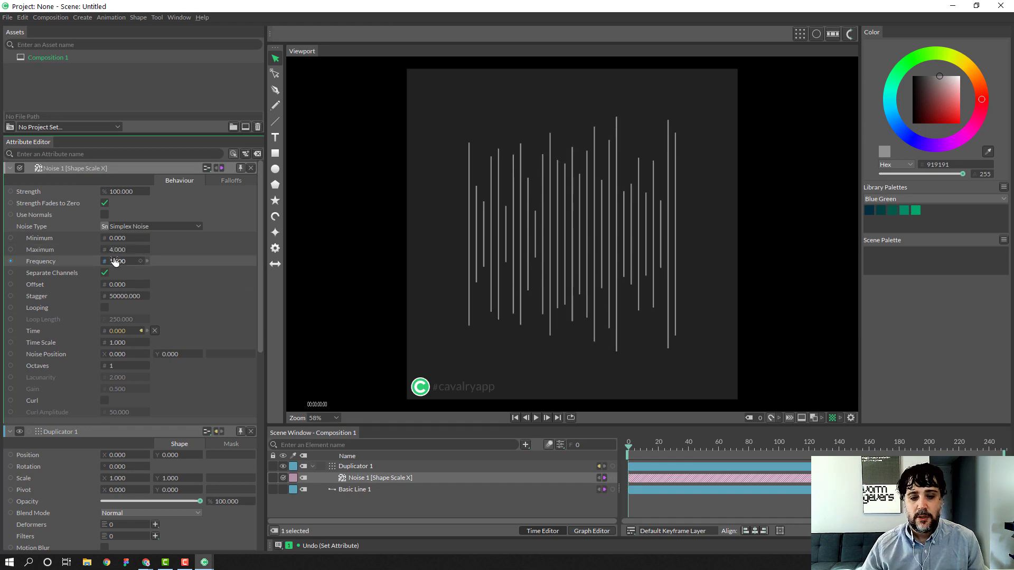
Preview the noise animation along the timeline, return to frame 0, and inspect the Duplicator, Noise and Basic Line elements
{"action": "left_click", "coordinate": [441, 514]}
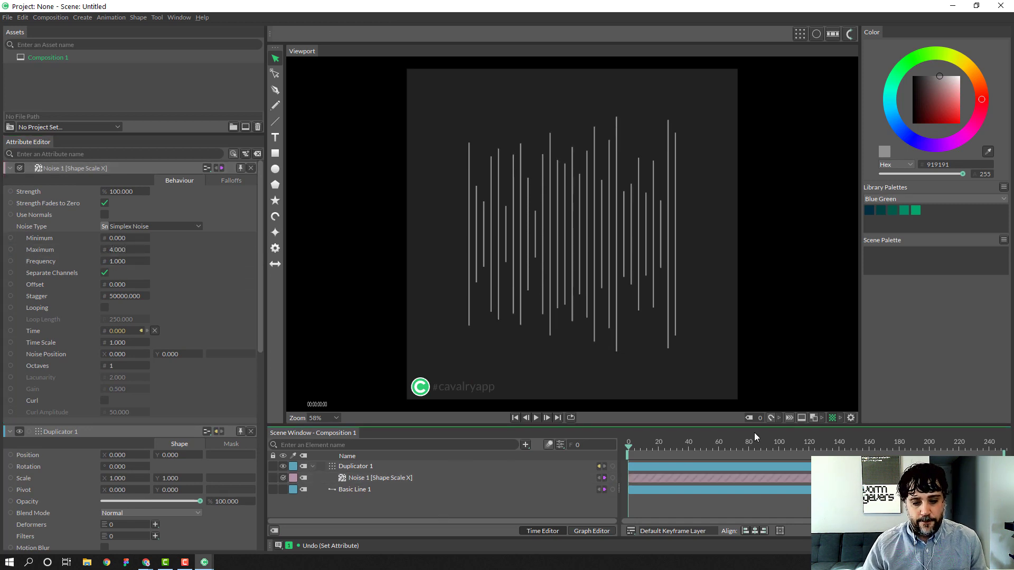
{"action": "left_click_drag", "start_coordinate": [630, 445], "coordinate": [936, 438]}
{"action": "left_click_drag", "start_coordinate": [1010, 365], "coordinate": [610, 394]}
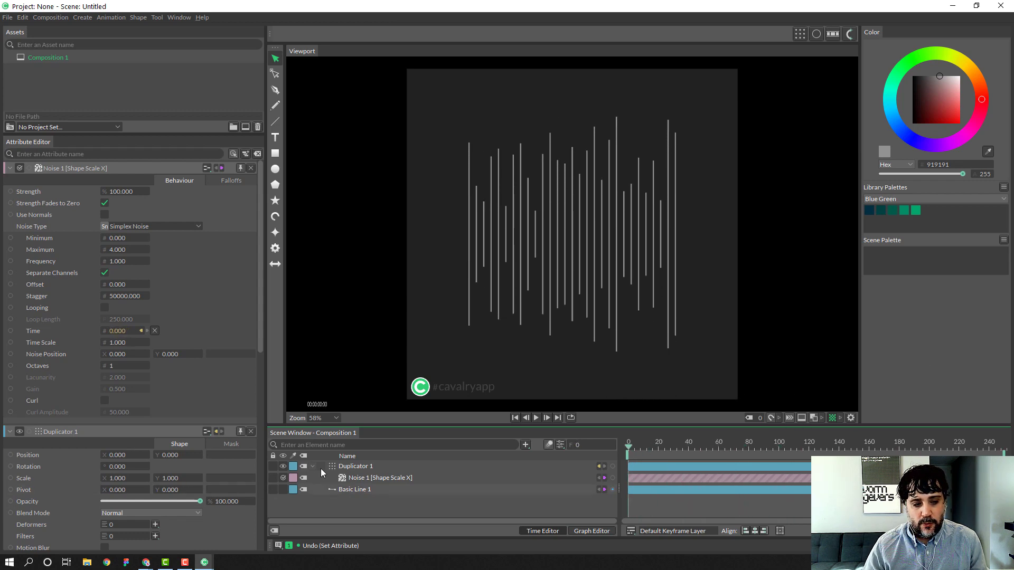
{"action": "left_click", "coordinate": [389, 478]}
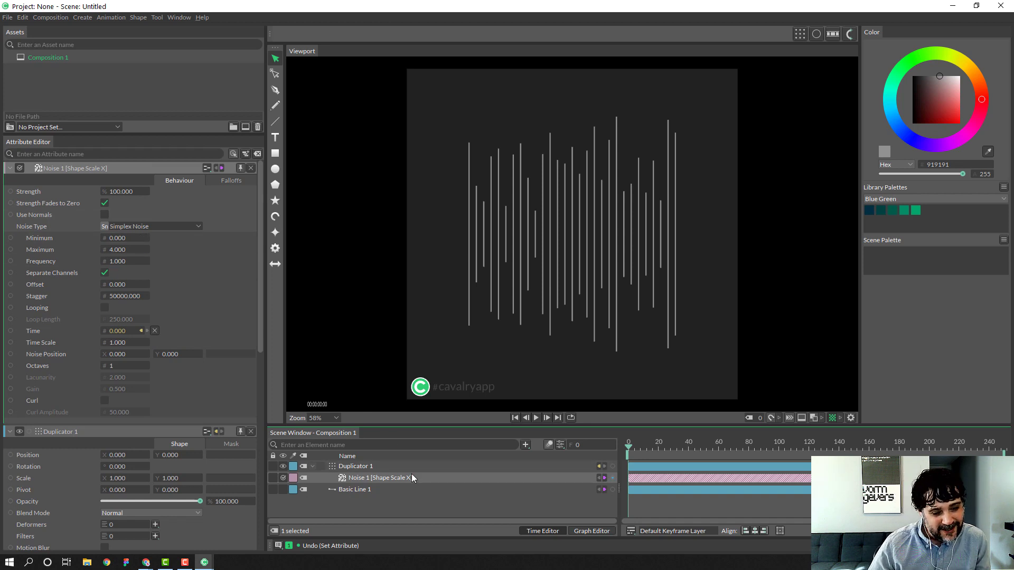
{"action": "left_click", "coordinate": [399, 464]}
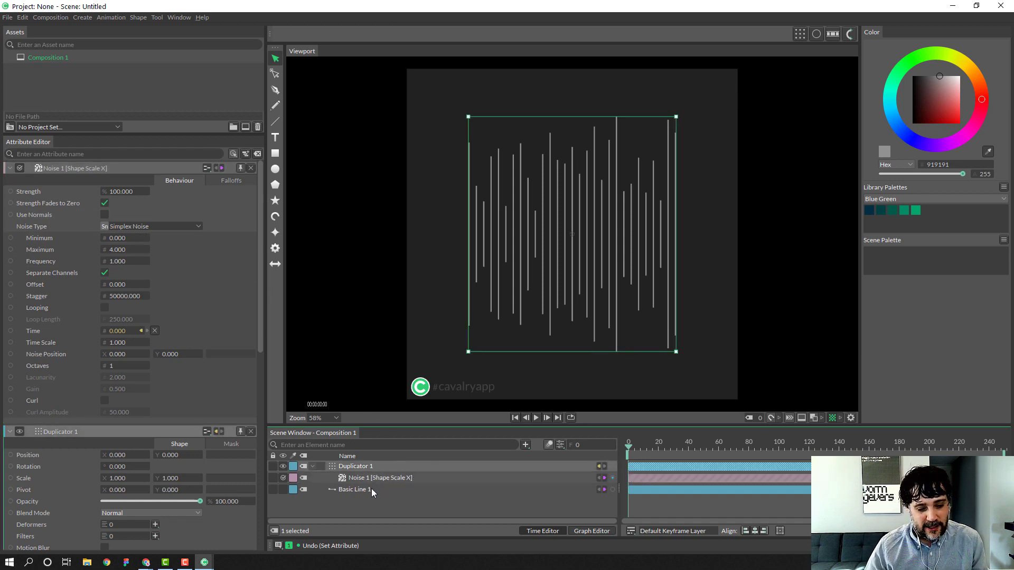
{"action": "left_click", "coordinate": [365, 489]}
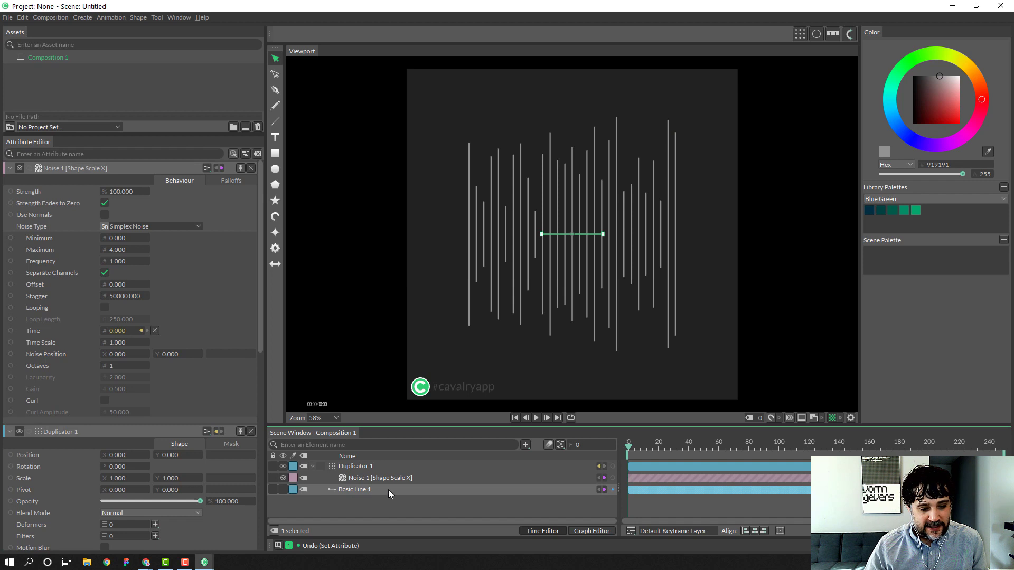
{"action": "left_click", "coordinate": [347, 464]}
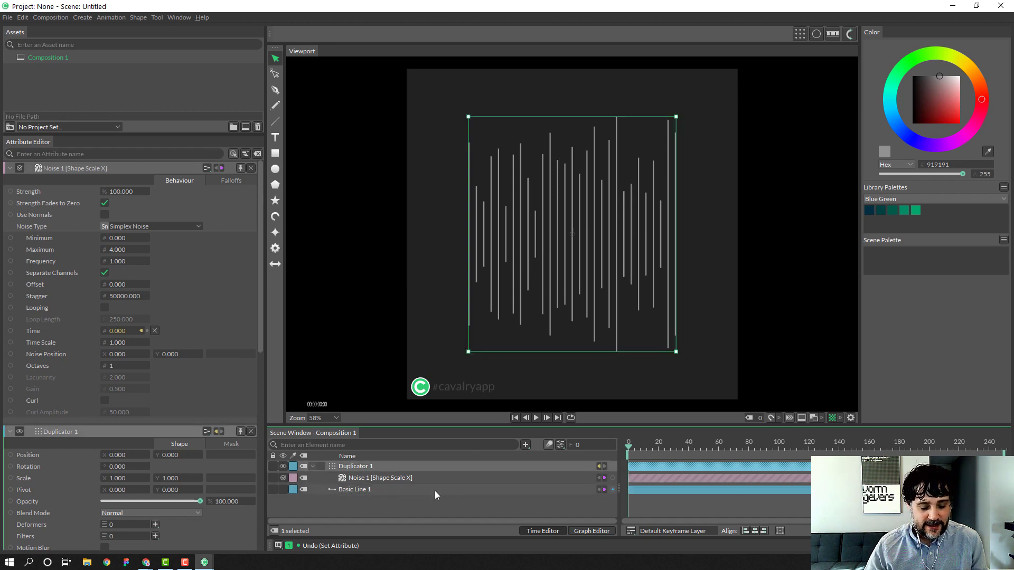
{"action": "left_click", "coordinate": [435, 477]}
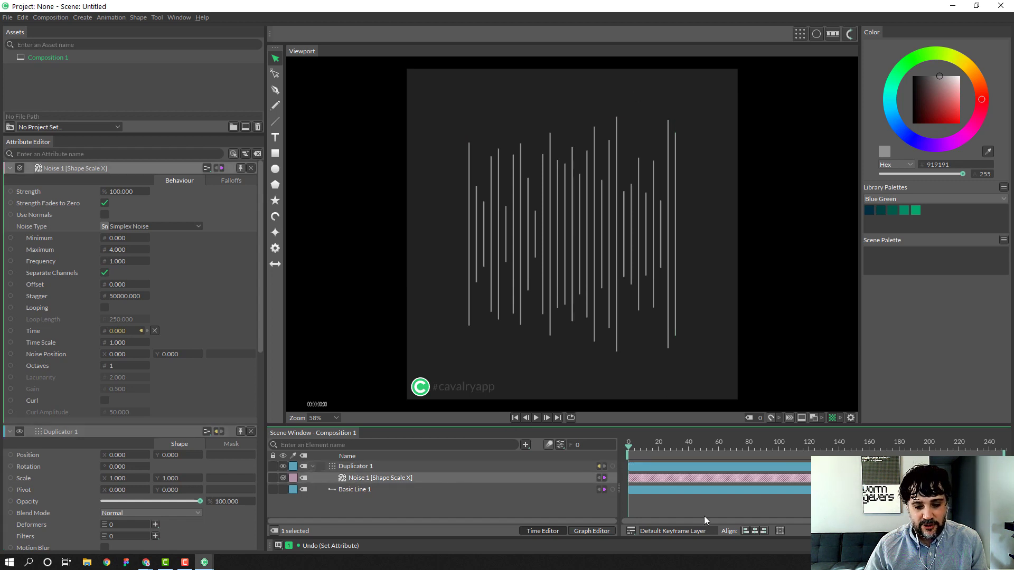
{"action": "left_click_drag", "start_coordinate": [645, 445], "coordinate": [615, 439]}
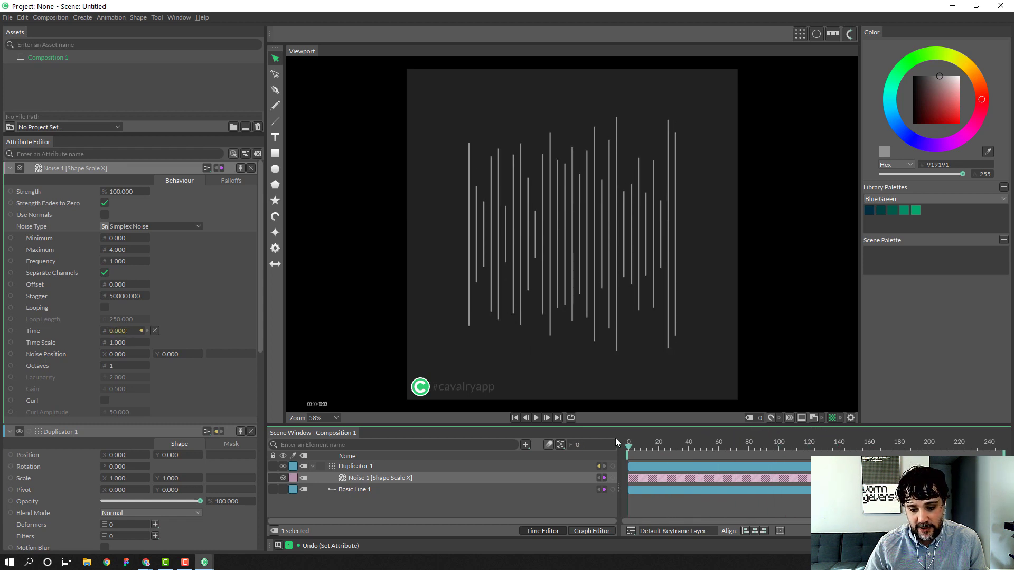
Connect the Shape Scale X noise to the Stroke Color of Basic Line 1
{"action": "left_click", "coordinate": [372, 465]}
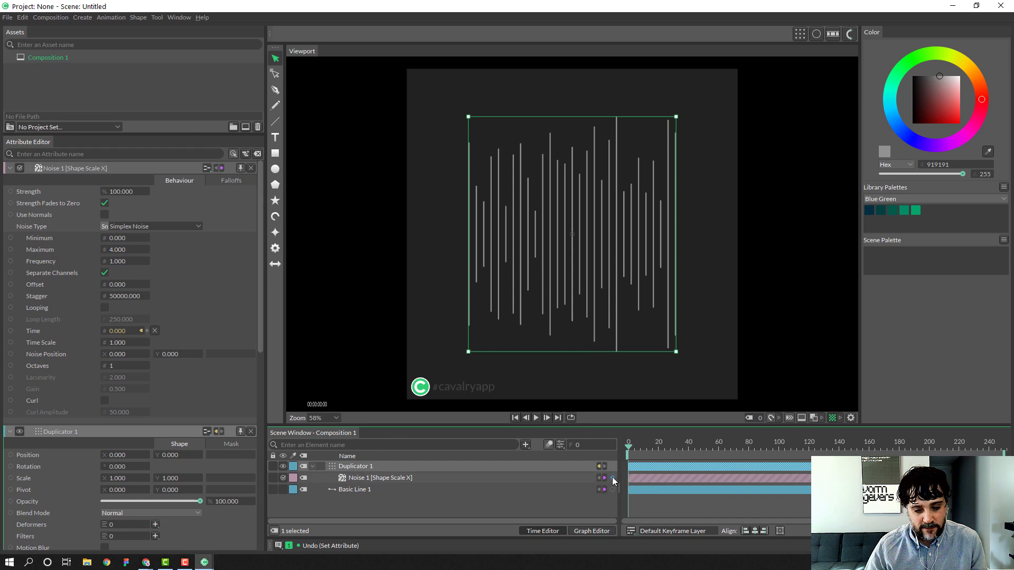
{"action": "left_click_drag", "start_coordinate": [613, 477], "coordinate": [351, 494]}
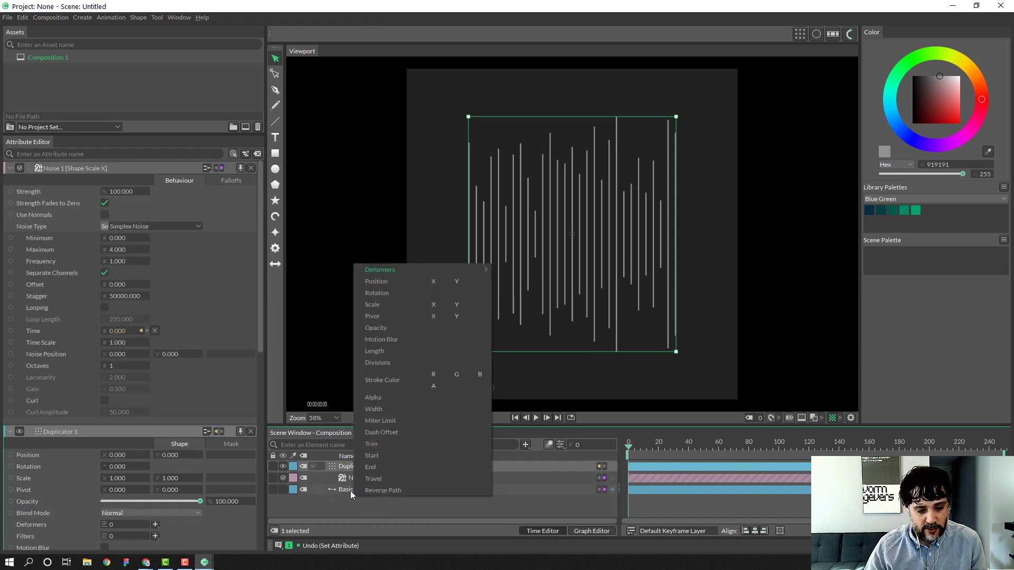
{"action": "left_click", "coordinate": [379, 379]}
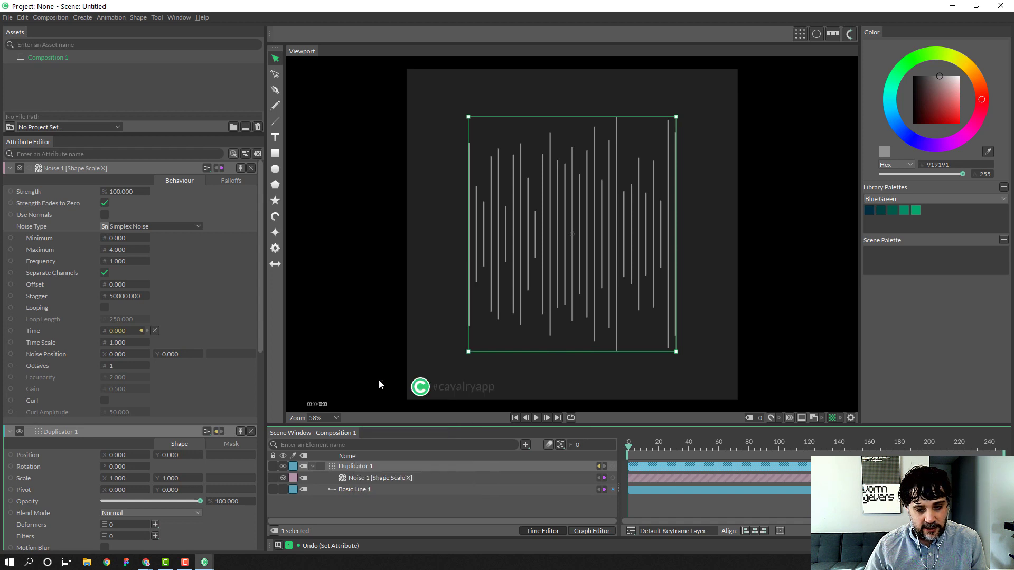
{"action": "left_click", "coordinate": [376, 490]}
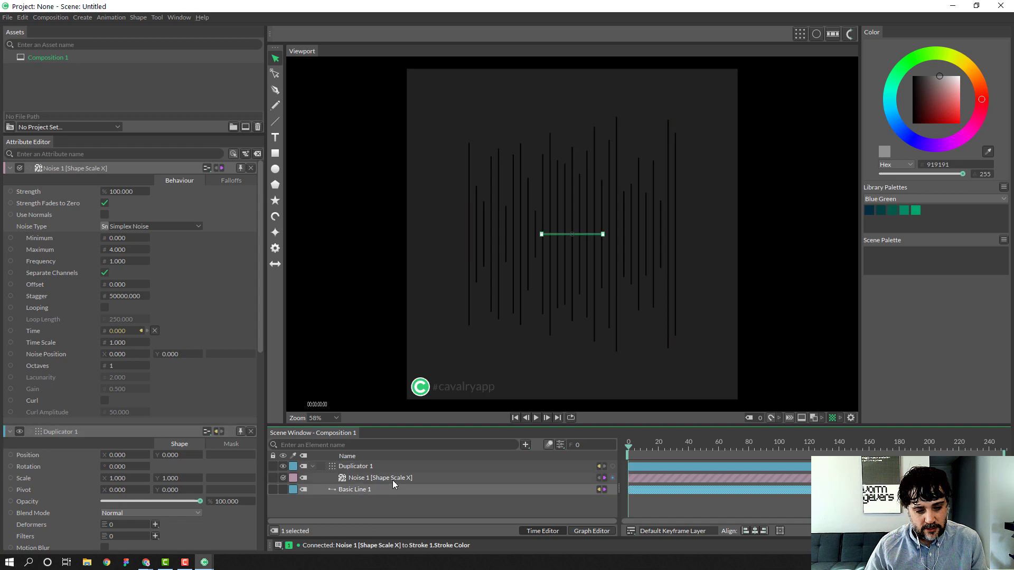
Set the maximum of the Shape Scale X noise to 255 and preview the line colours over time, returning to frame 0
{"action": "left_click", "coordinate": [392, 477]}
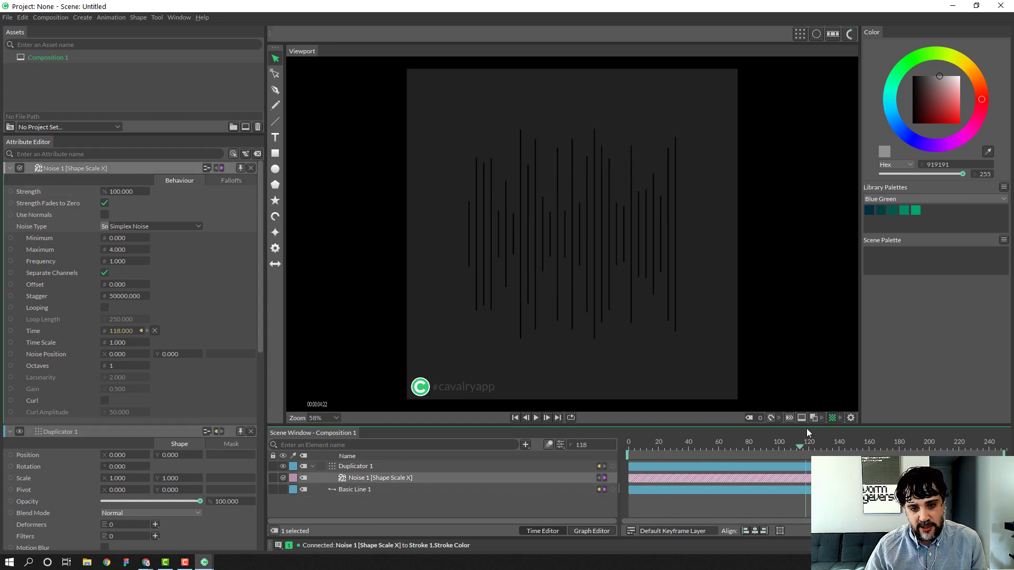
{"action": "left_click", "coordinate": [357, 466]}
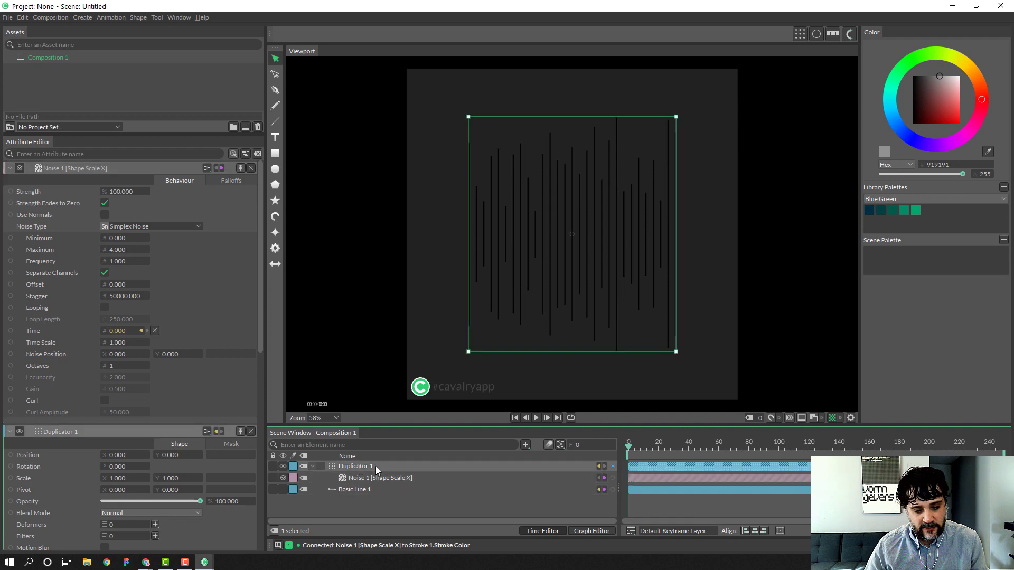
{"action": "left_click", "coordinate": [394, 477]}
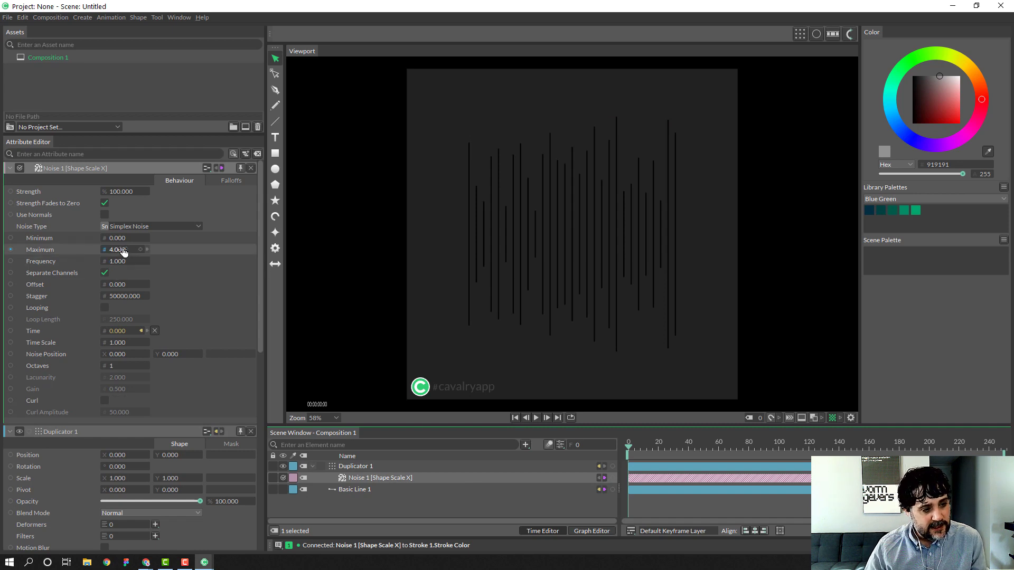
{"action": "left_click_drag", "start_coordinate": [122, 250], "coordinate": [123, 256]}
{"action": "type", "text": "255"}
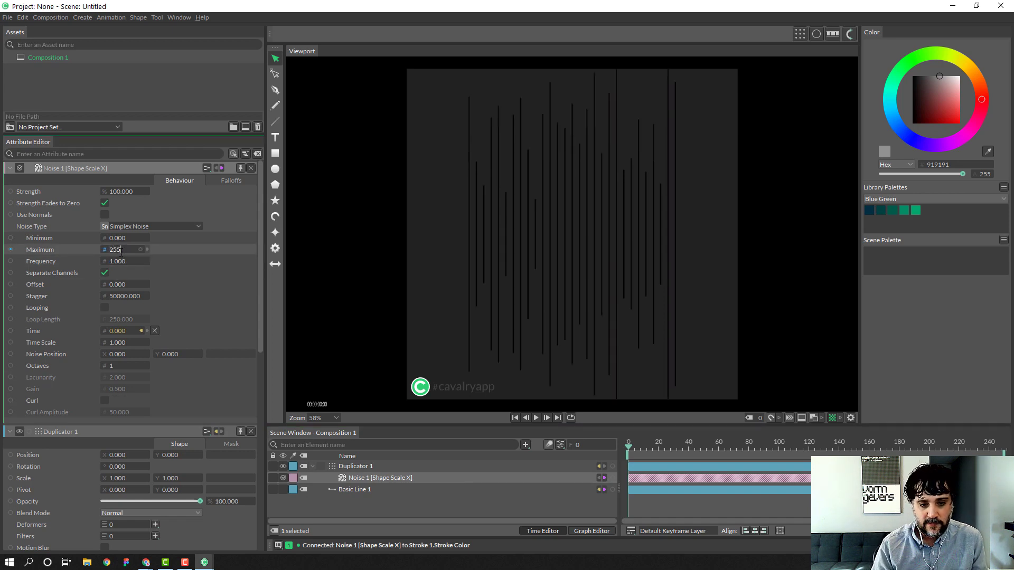
{"action": "key", "text": "Return"}
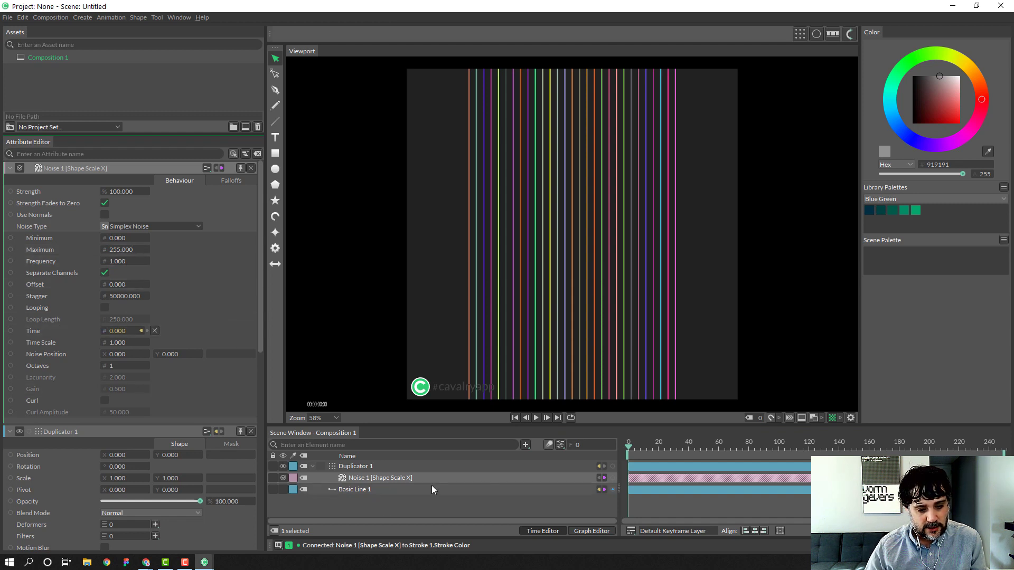
{"action": "left_click_drag", "start_coordinate": [652, 451], "coordinate": [927, 386]}
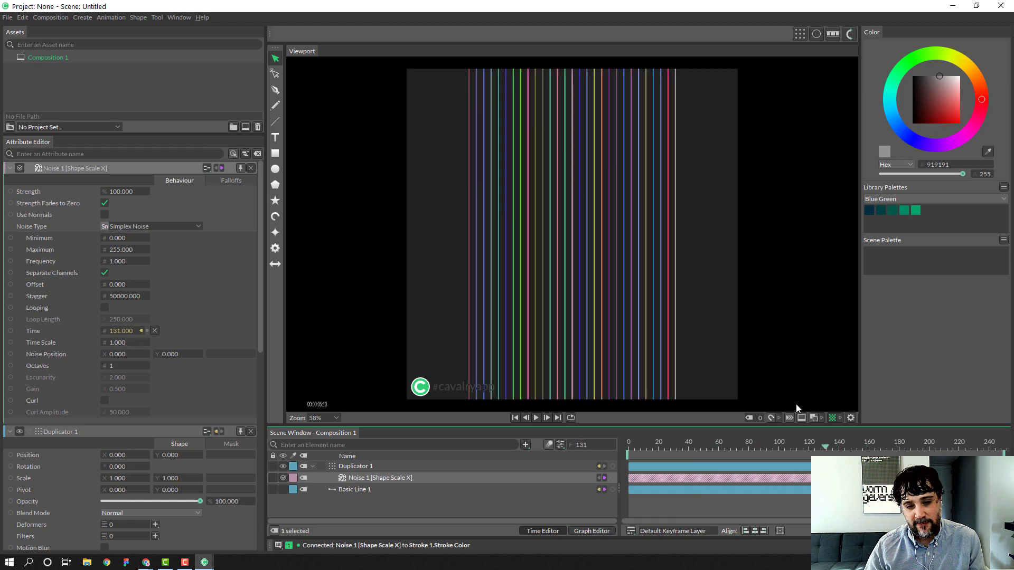
{"action": "left_click_drag", "start_coordinate": [638, 422], "coordinate": [600, 449]}
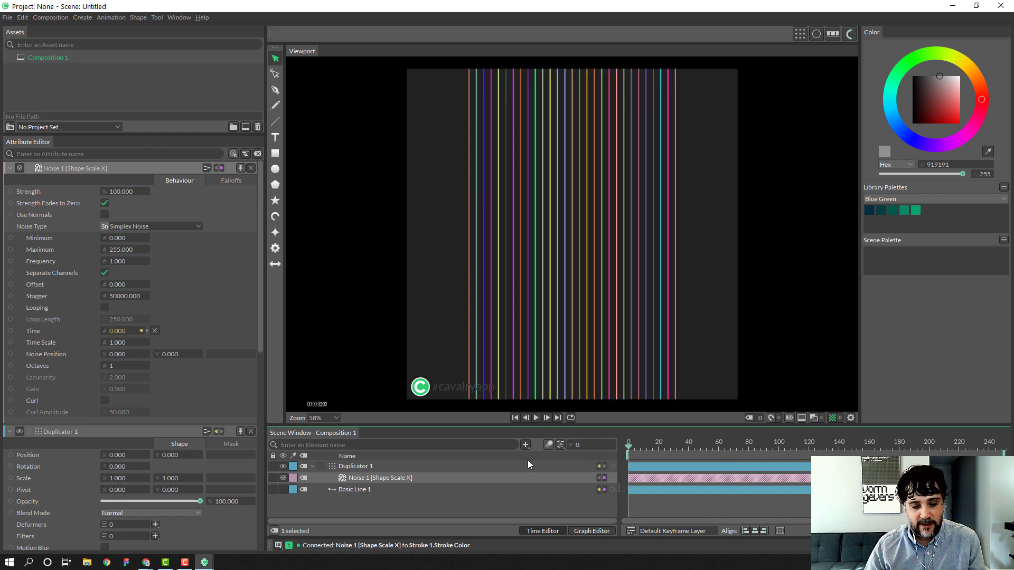
Try a stroke width of 1 on Basic Line 1, and settle on a width of 5
{"action": "left_click", "coordinate": [376, 489]}
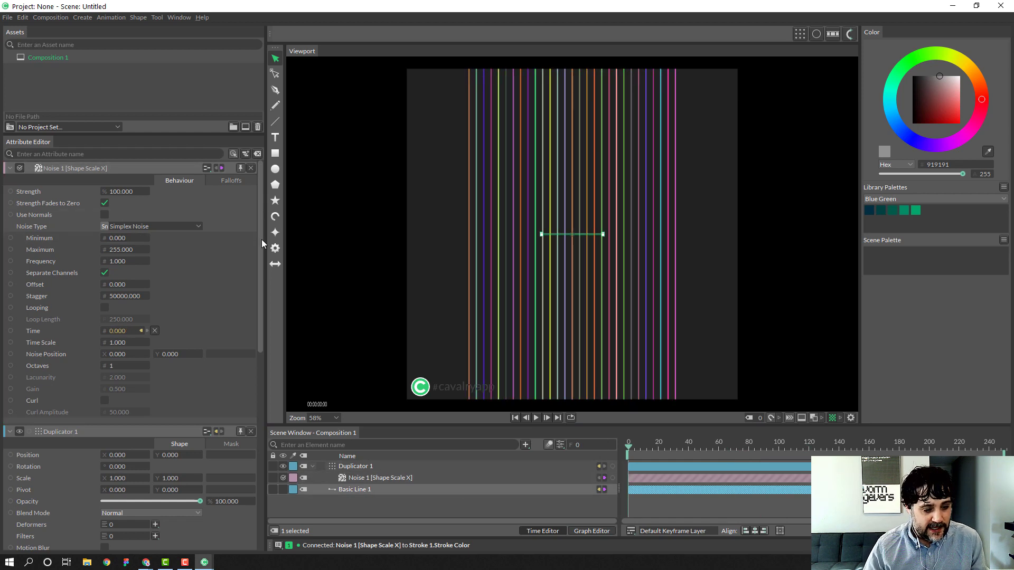
{"action": "mouse_move", "coordinate": [261, 239]}
{"action": "left_mouse_down"}
{"action": "mouse_move", "coordinate": [260, 345]}
{"action": "mouse_move", "coordinate": [239, 413]}
{"action": "left_mouse_up"}
{"action": "scroll", "coordinate": [232, 429], "scroll_direction": "down", "scroll_amount": 2}
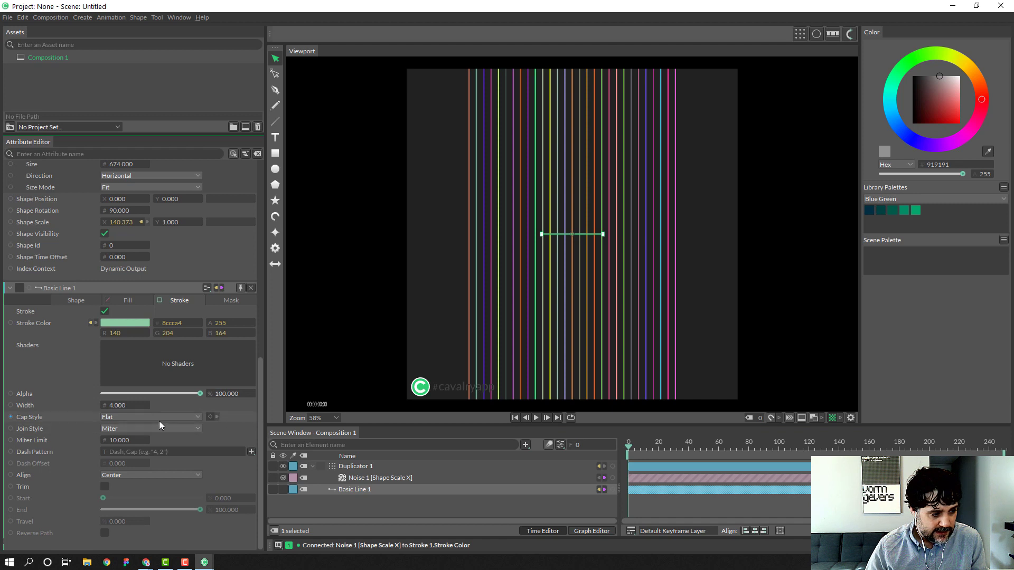
{"action": "left_click_drag", "start_coordinate": [112, 406], "coordinate": [114, 406]}
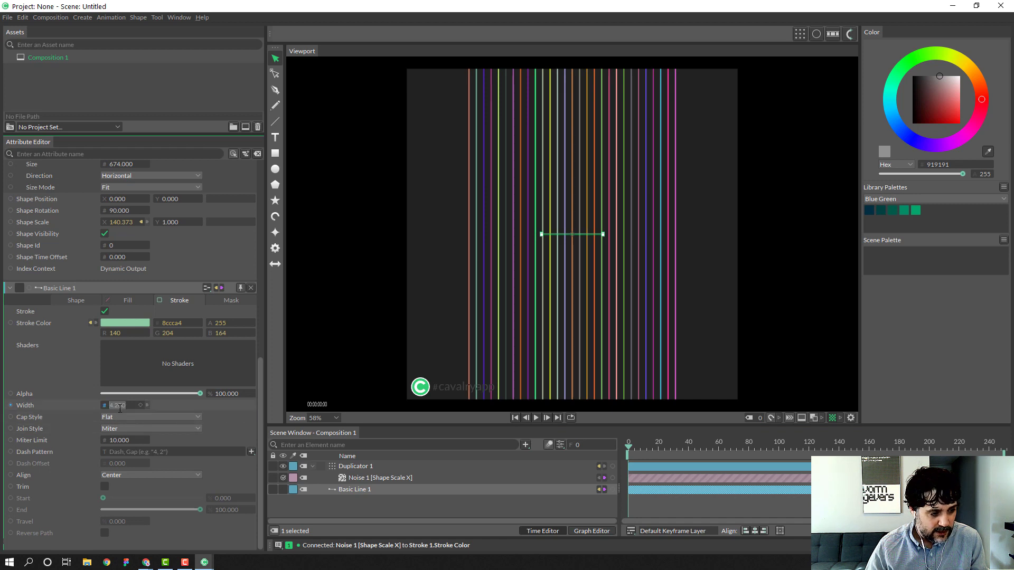
{"action": "type", "text": "1"}
{"action": "key", "text": "Return"}
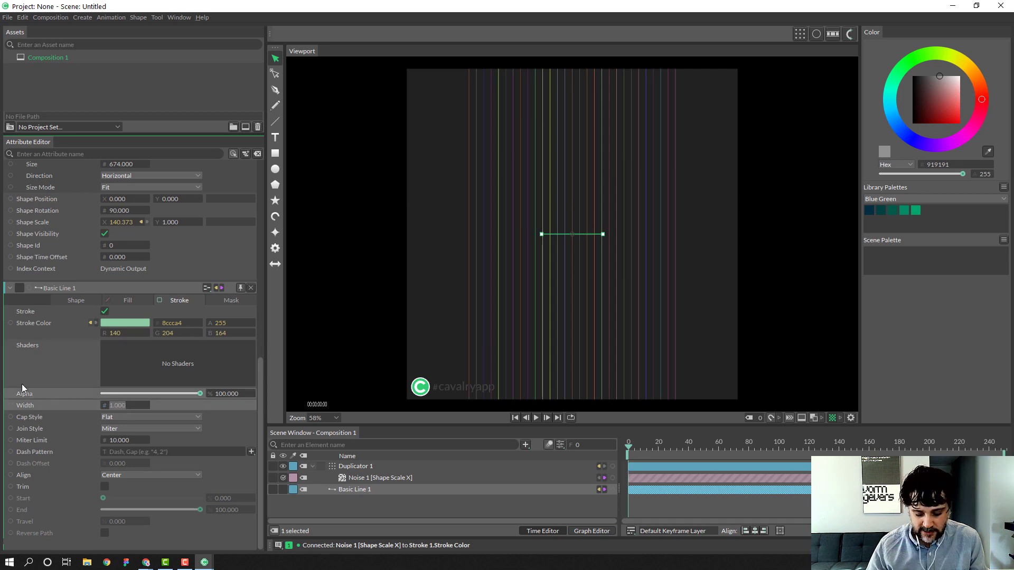
{"action": "type", "text": "5"}
{"action": "key", "text": "Return"}
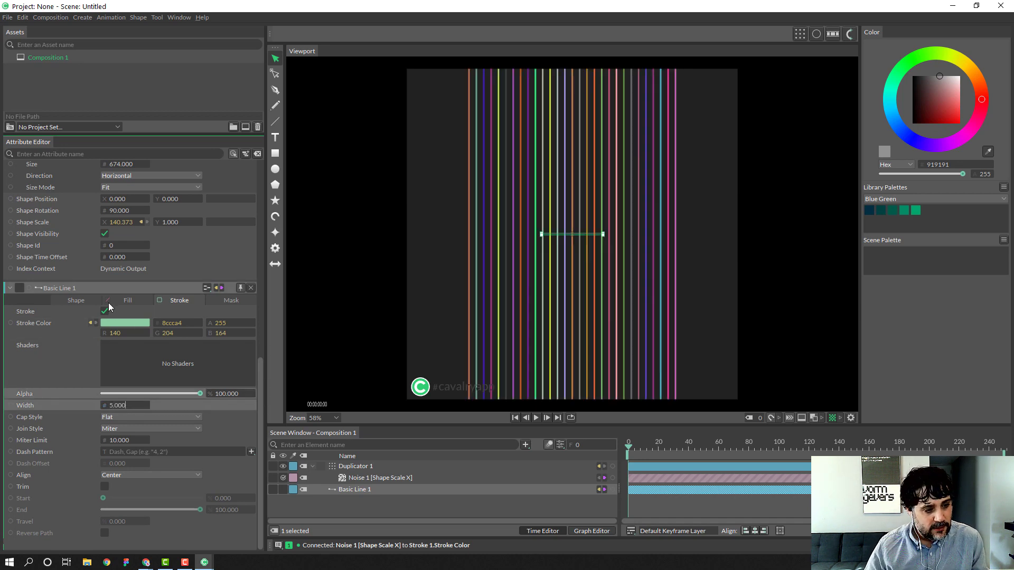
Shorten Basic Line 1, trying lengths of 1 and 2 before settling on a length of 3
{"action": "left_click", "coordinate": [81, 299]}
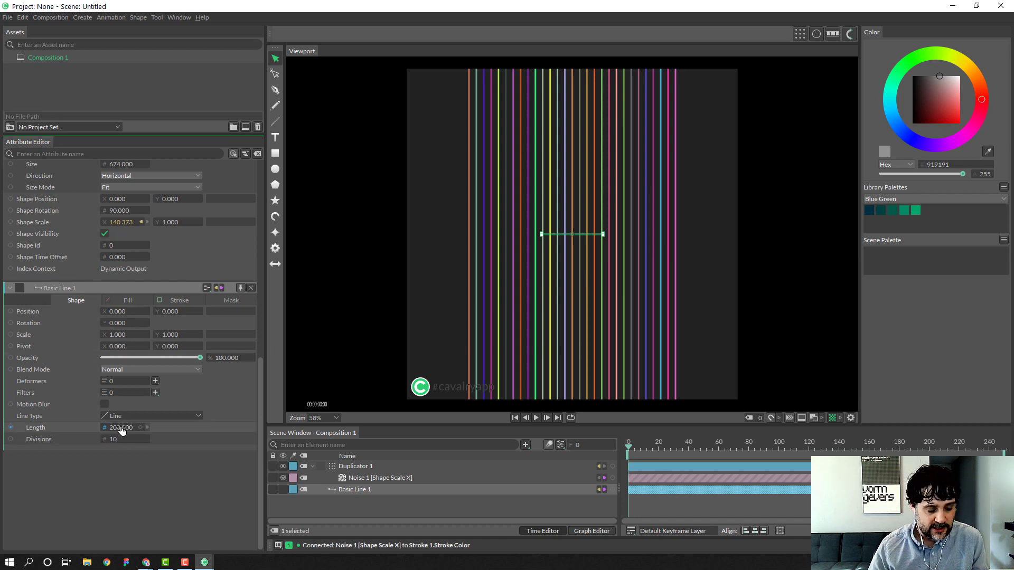
{"action": "left_click_drag", "start_coordinate": [120, 432], "coordinate": [120, 433]}
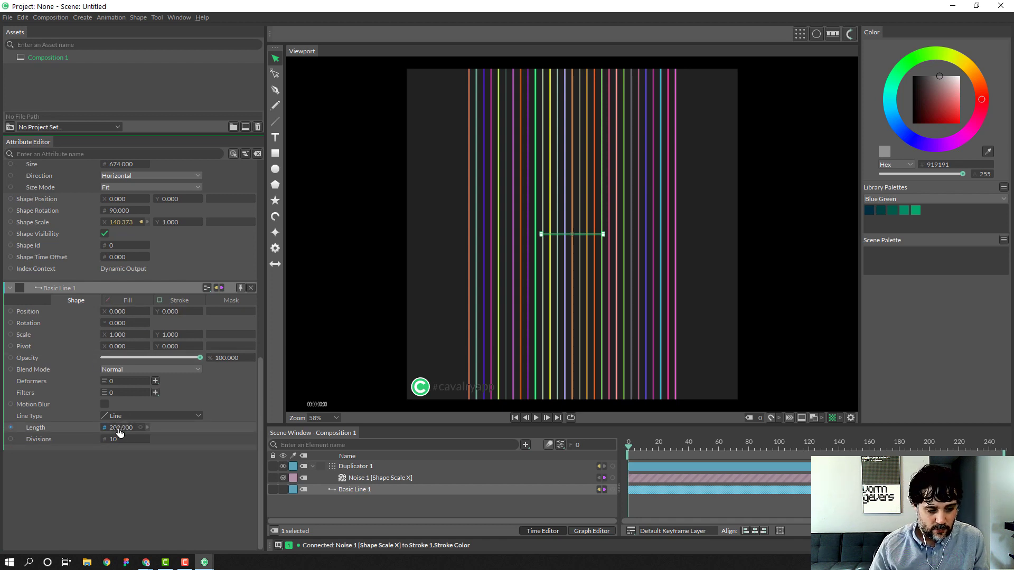
{"action": "left_click", "coordinate": [121, 429]}
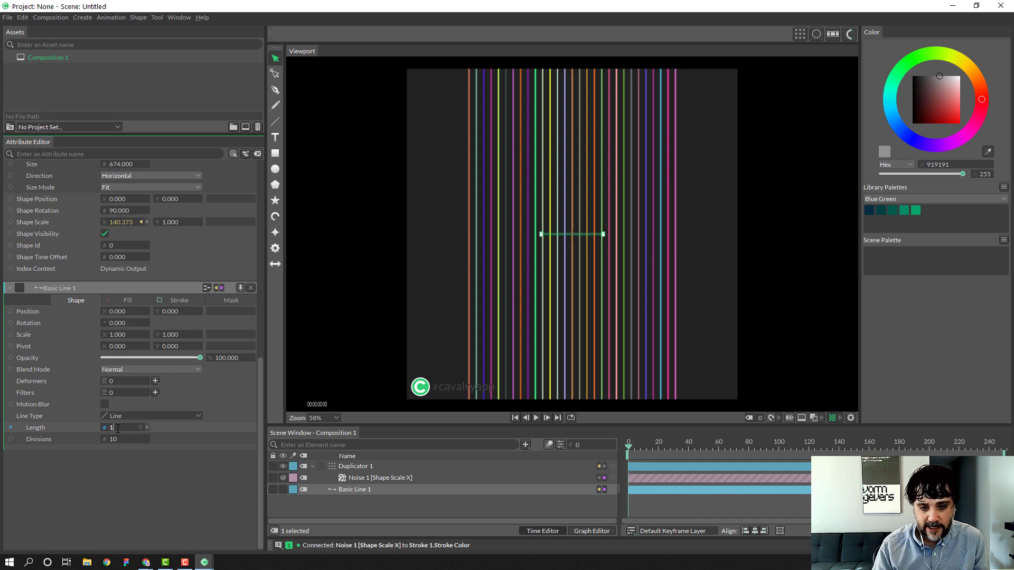
{"action": "key", "text": "Return"}
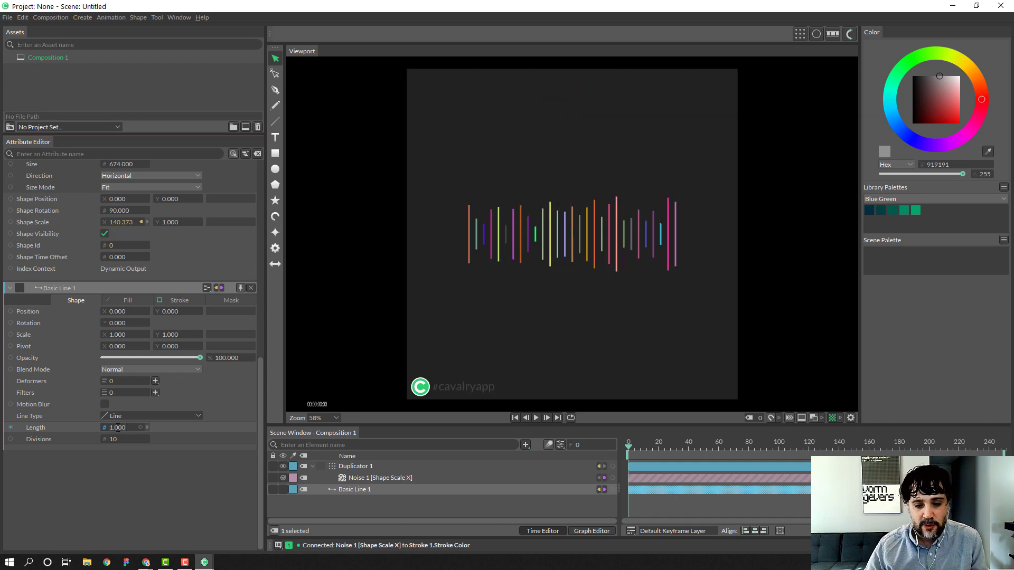
{"action": "left_click", "coordinate": [113, 430]}
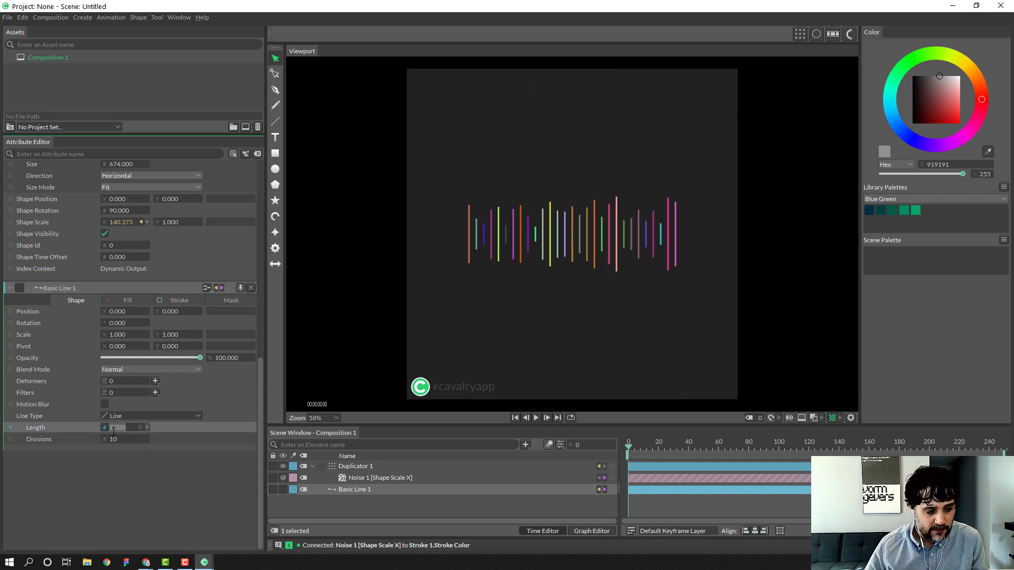
{"action": "type", "text": "2"}
{"action": "key", "text": "Return"}
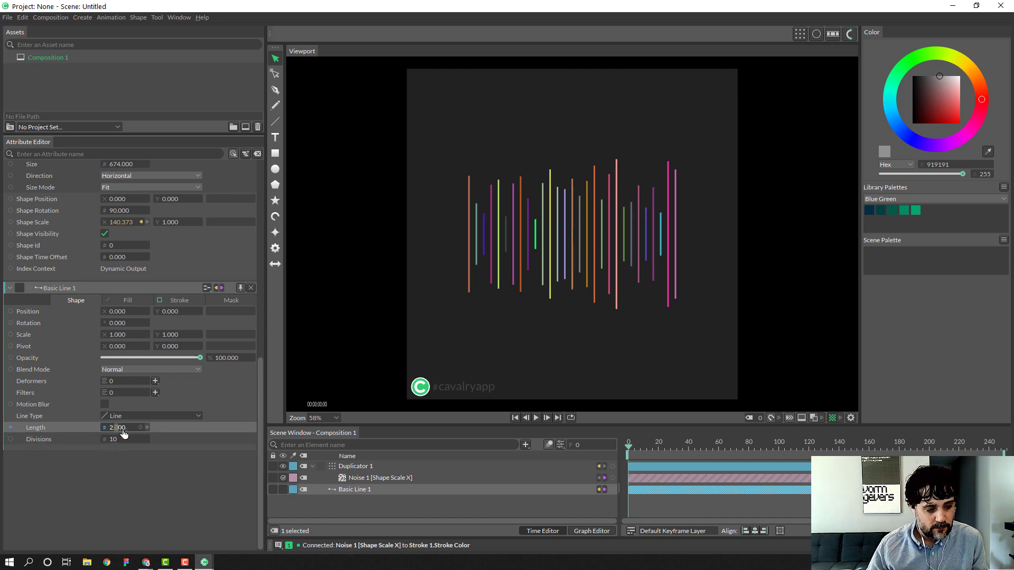
{"action": "left_click", "coordinate": [128, 428]}
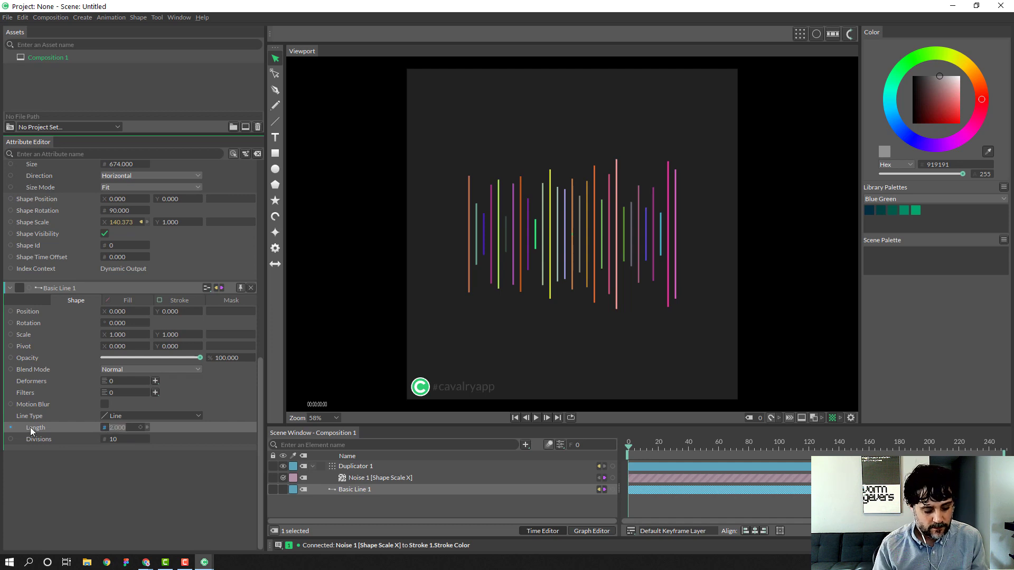
{"action": "type", "text": "3"}
{"action": "key", "text": "Return"}
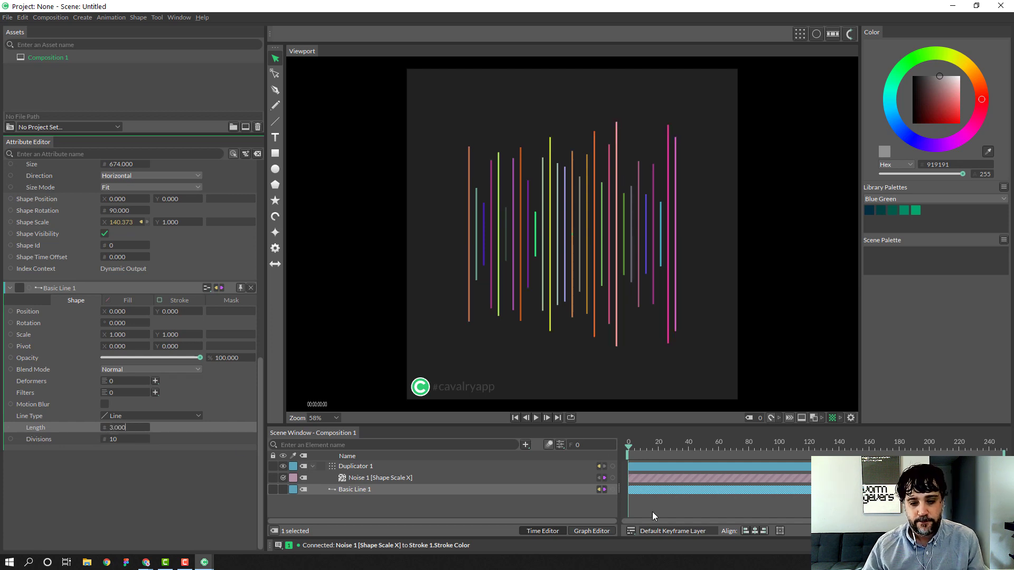
Preview the finished coloured line animation along the timeline, return to frame 0, and leave all elements deselected
{"action": "left_click_drag", "start_coordinate": [645, 448], "coordinate": [596, 423]}
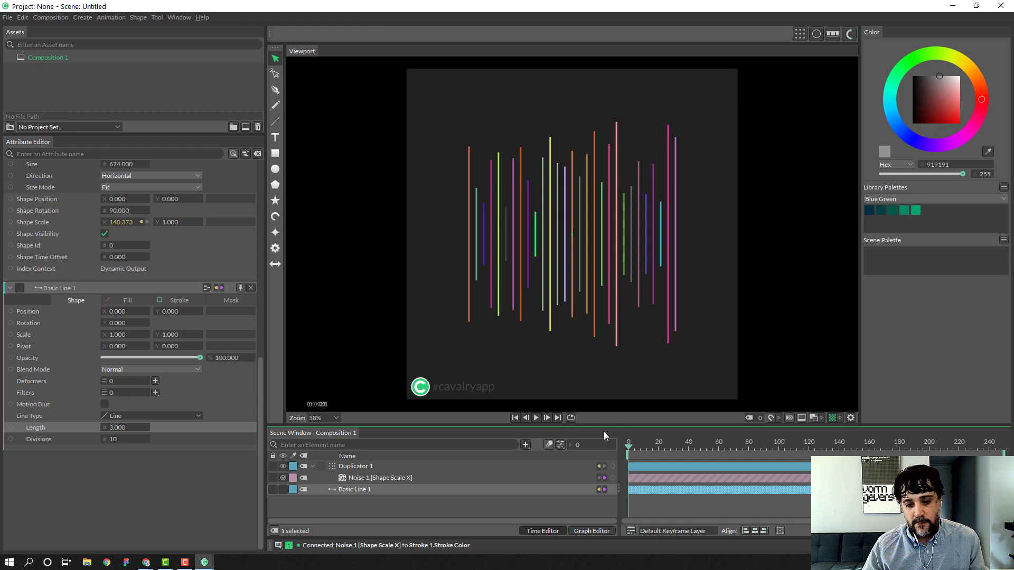
{"action": "left_click_drag", "start_coordinate": [642, 448], "coordinate": [487, 458]}
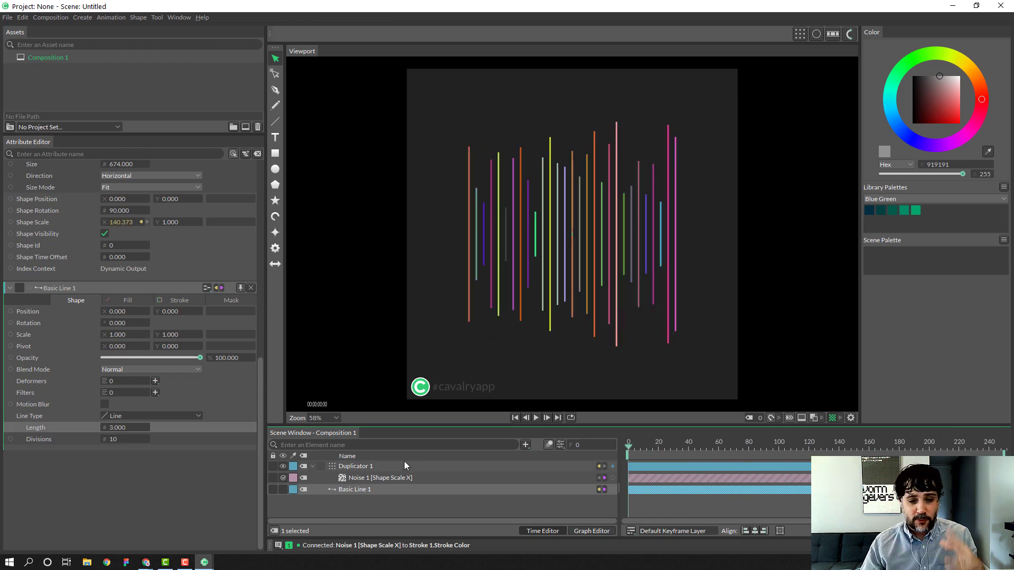
{"action": "left_click", "coordinate": [389, 518]}
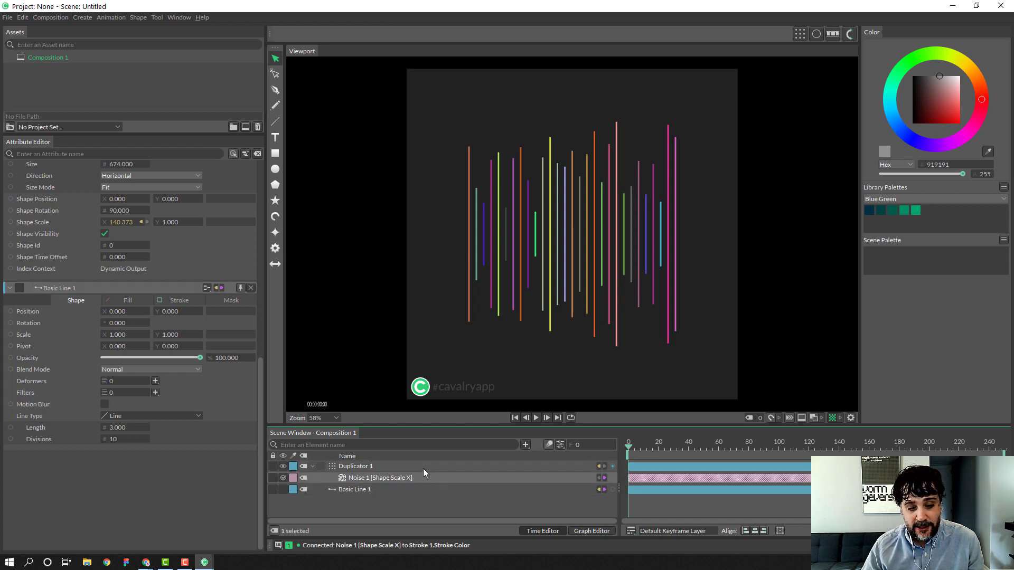
{"action": "left_click", "coordinate": [426, 467]}
{"action": "left_click", "coordinate": [435, 498]}
{"action": "left_click_drag", "start_coordinate": [660, 446], "coordinate": [597, 423]}
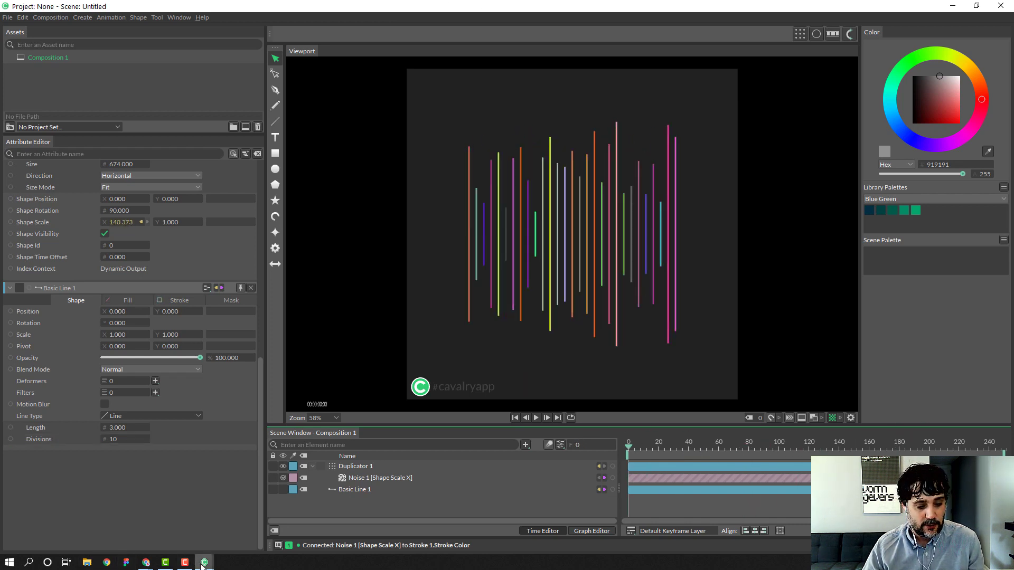
{"action": "mouse_move", "coordinate": [185, 563]}
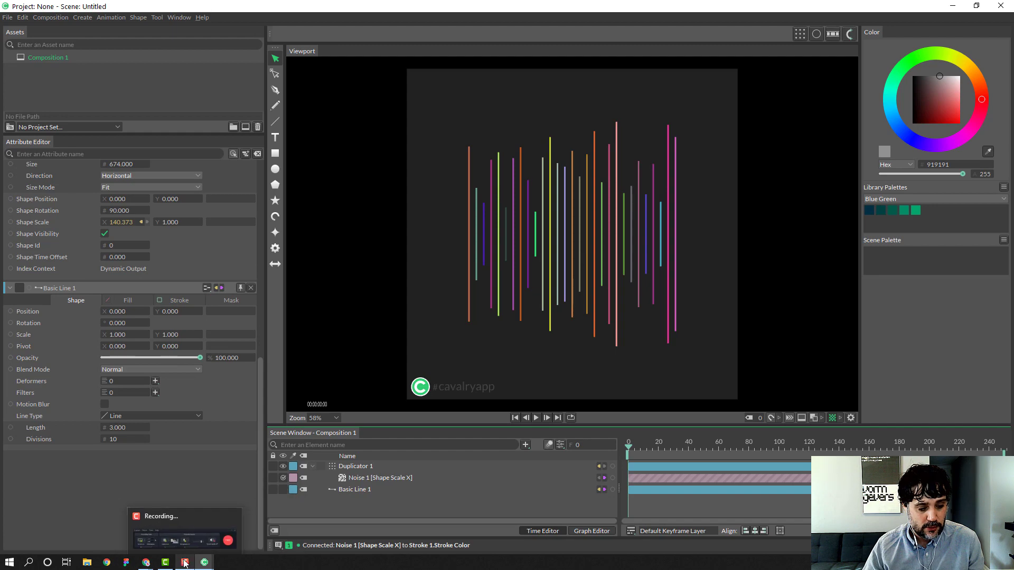